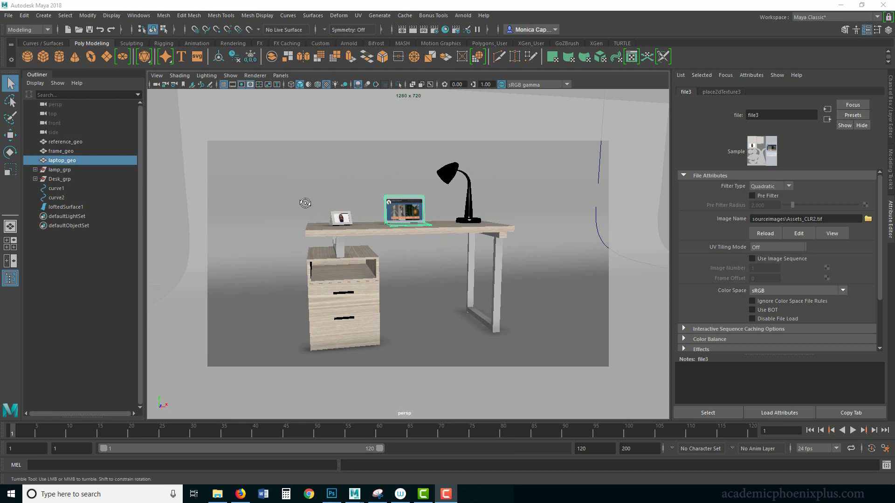
# - Deselect the laptop and consult the Lights page of the Arnold for Maya user guide in the web browser
pyautogui.keyDown('alt'); pyautogui.moveTo(304, 200); pyautogui.dragTo(340, 197); pyautogui.keyUp('alt')
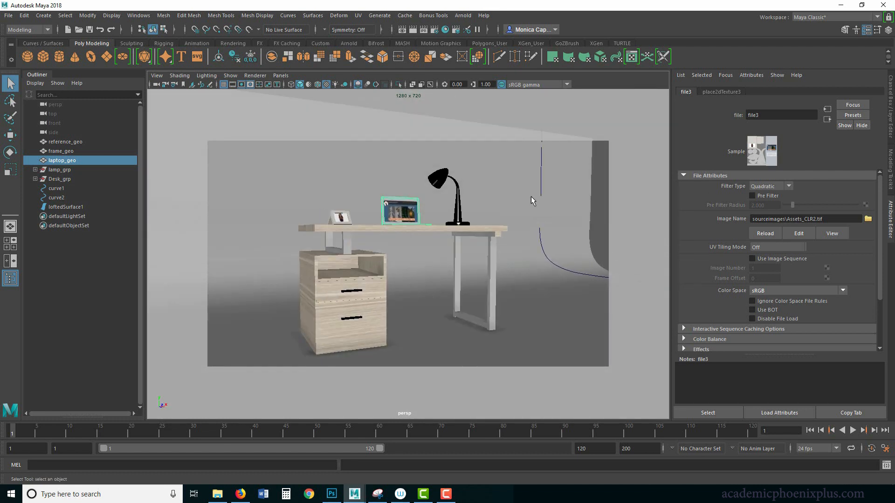
pyautogui.click(575, 203)
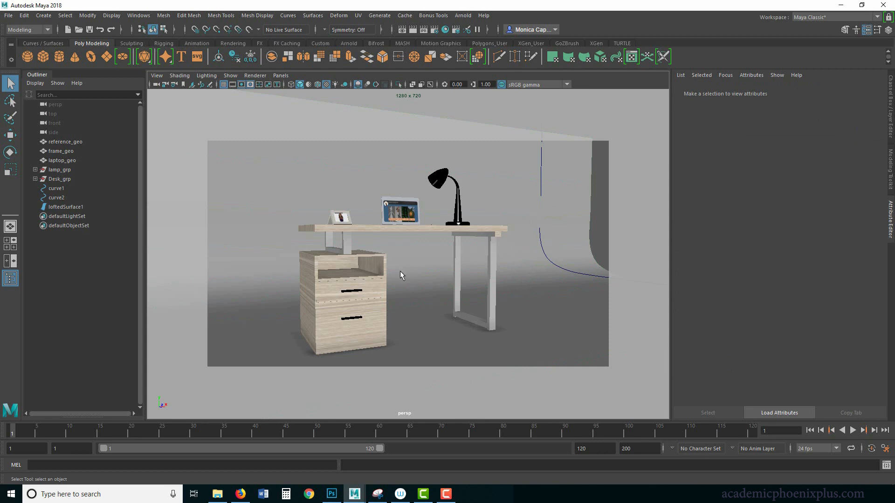
pyautogui.keyDown('alt'); pyautogui.moveTo(604, 192); pyautogui.dragTo(297, 317); pyautogui.keyUp('alt')
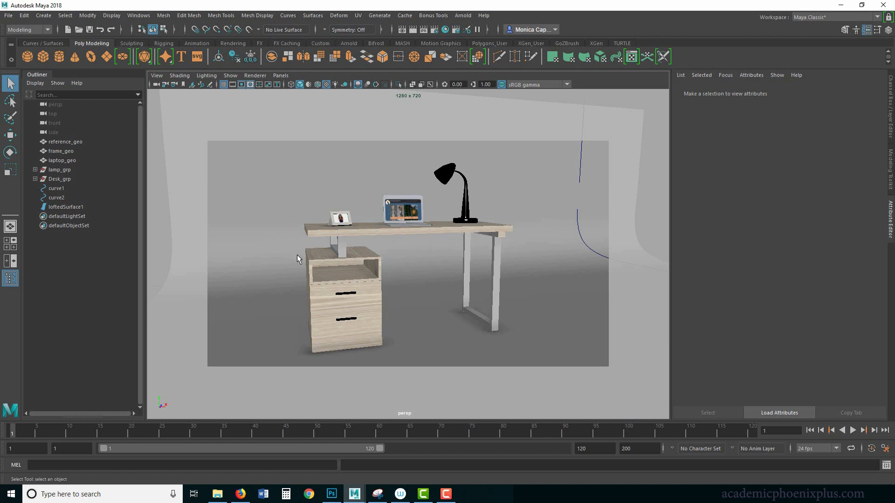
pyautogui.click(246, 497)
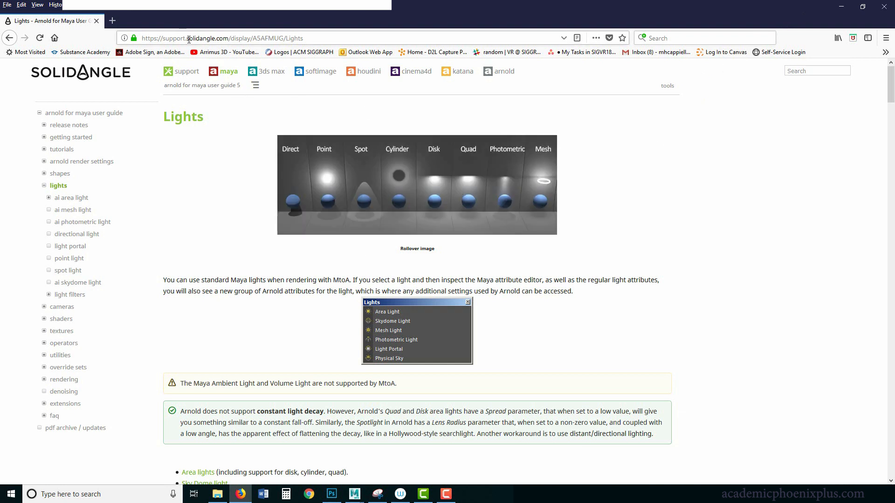
pyautogui.click(845, 8)
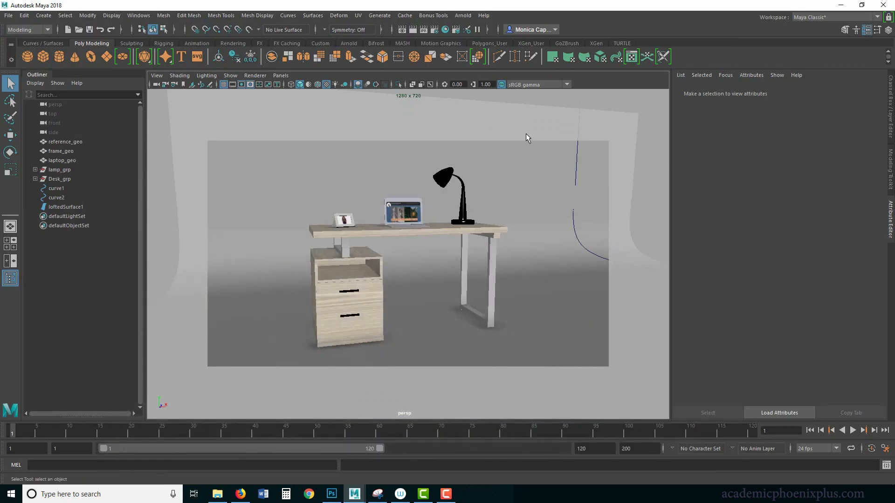
# - Test-render the unlit desk scene with Arnold from the perspective camera and close the render window
pyautogui.keyDown('alt'); pyautogui.moveTo(507, 201); pyautogui.dragTo(440, 203); pyautogui.keyUp('alt')
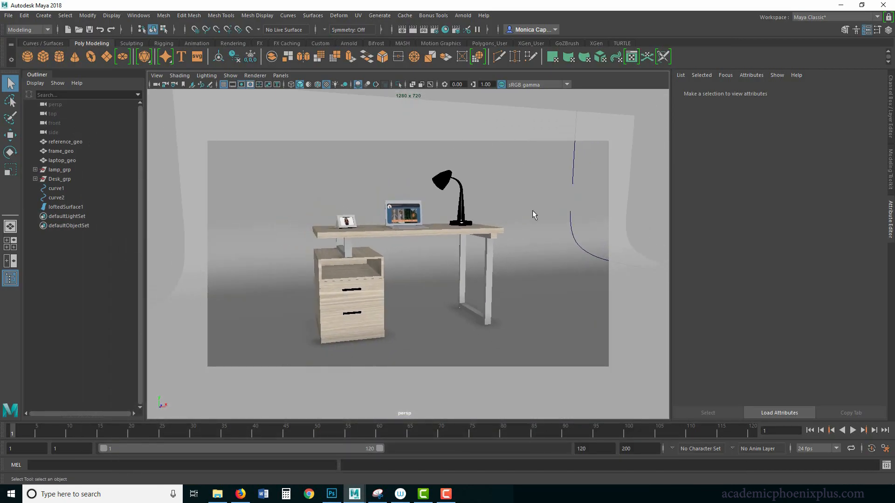
pyautogui.keyDown('alt'); pyautogui.moveTo(532, 211); pyautogui.dragTo(317, 291); pyautogui.keyUp('alt')
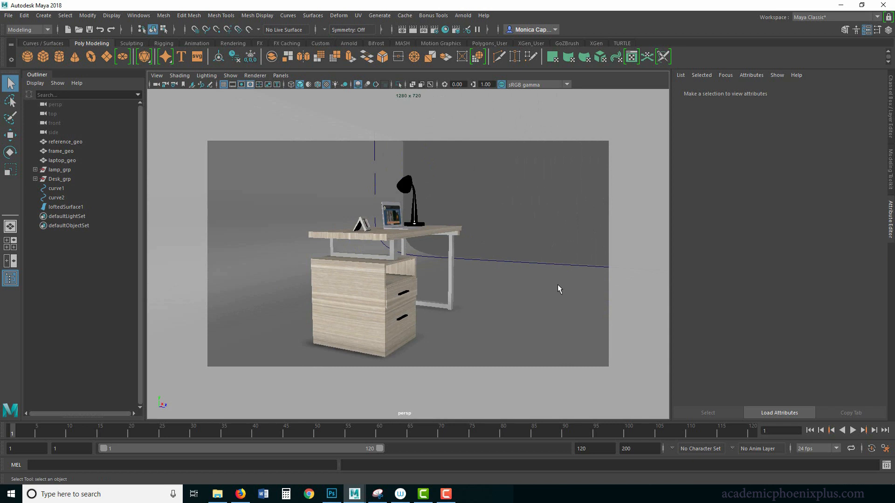
pyautogui.keyDown('alt'); pyautogui.moveTo(557, 284); pyautogui.dragTo(541, 236); pyautogui.keyUp('alt')
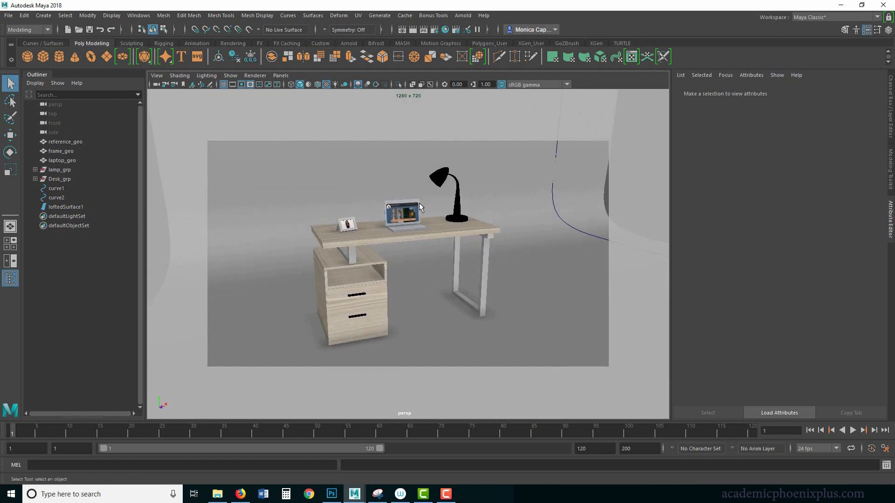
pyautogui.keyDown('alt'); pyautogui.moveTo(419, 202); pyautogui.dragTo(445, 200); pyautogui.keyUp('alt')
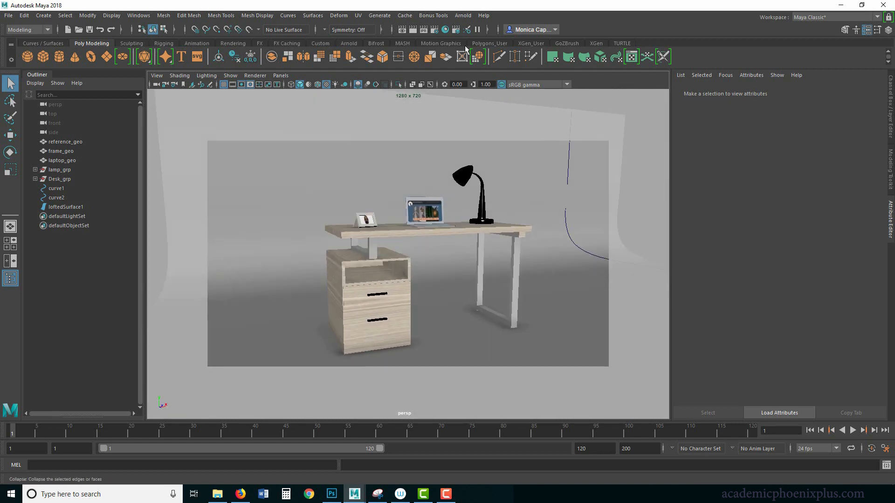
pyautogui.click(463, 16)
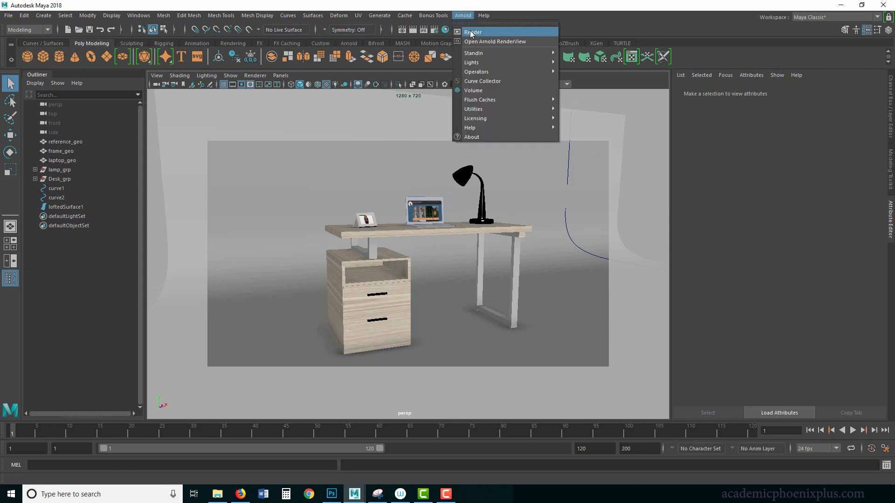
pyautogui.click(473, 32)
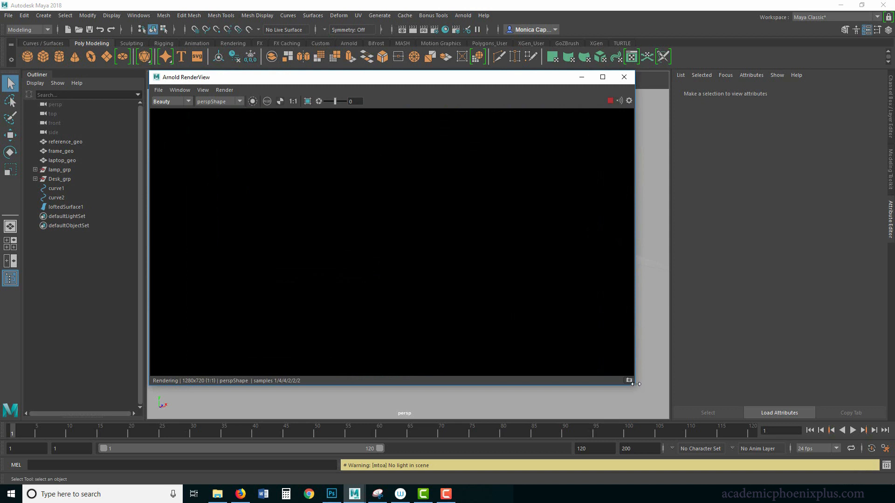
pyautogui.click(624, 77)
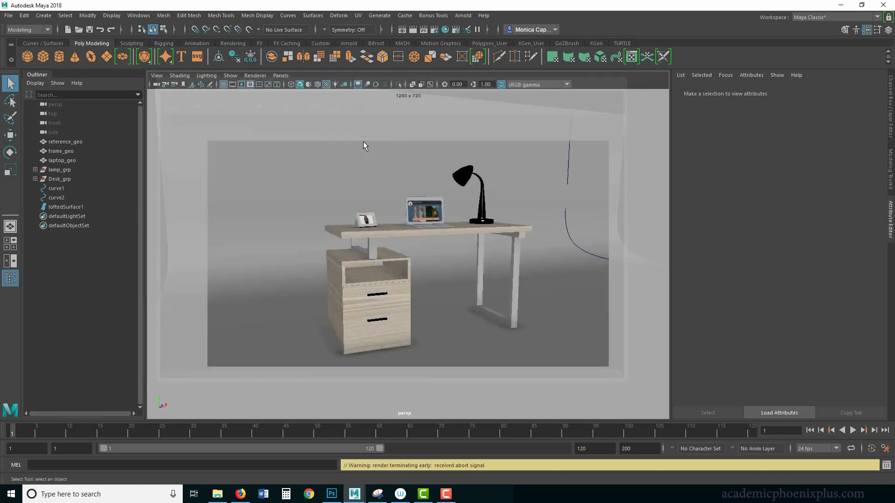
# - Detach the list of standard Maya lights as a floating window and place it near the Outliner
pyautogui.click(44, 16)
pyautogui.moveTo(135, 68)
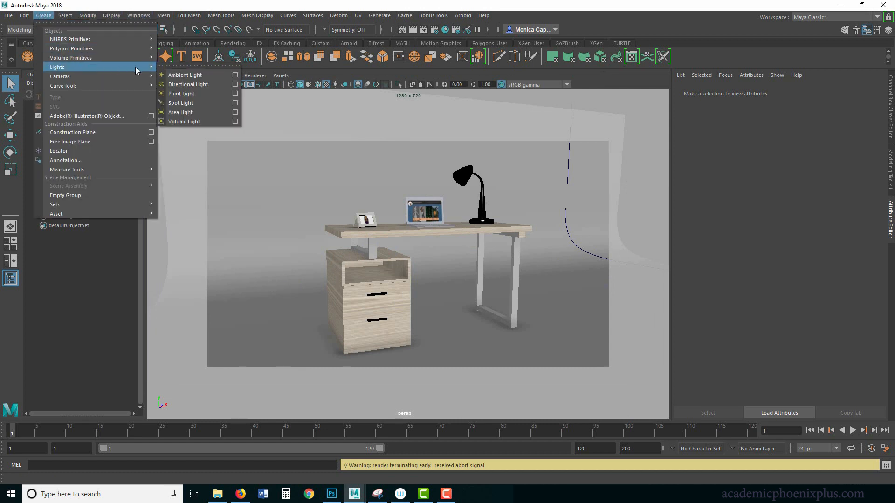
pyautogui.click(185, 67)
pyautogui.moveTo(194, 56); pyautogui.dragTo(188, 104)
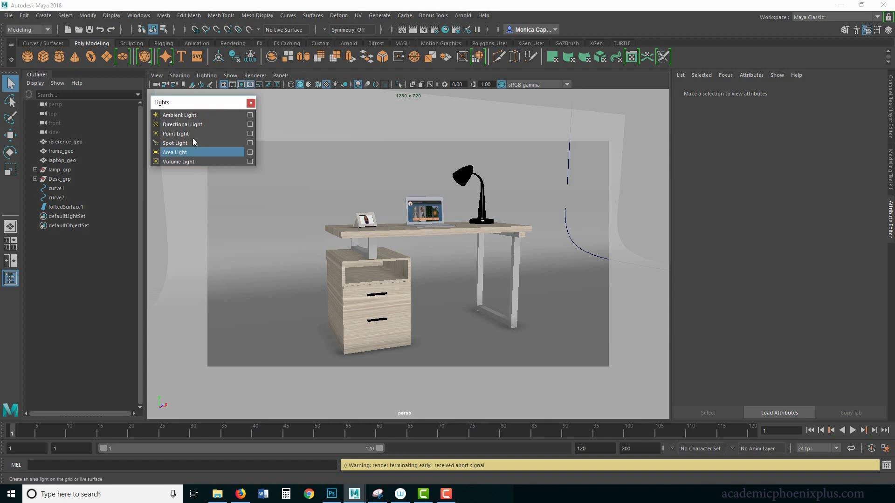
pyautogui.moveTo(193, 102); pyautogui.dragTo(159, 143)
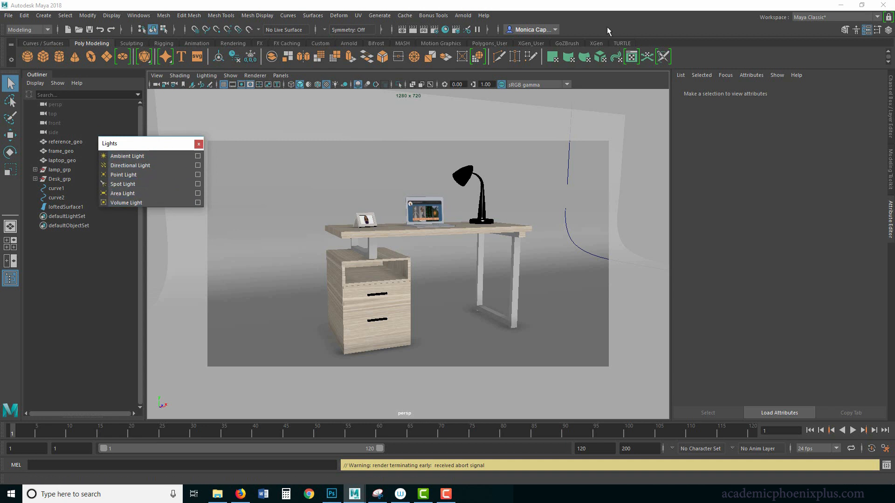
# - Compare the Arnold light types with the standard Maya lights in a second floating list, and close the Arnold list
pyautogui.click(461, 17)
pyautogui.moveTo(494, 62)
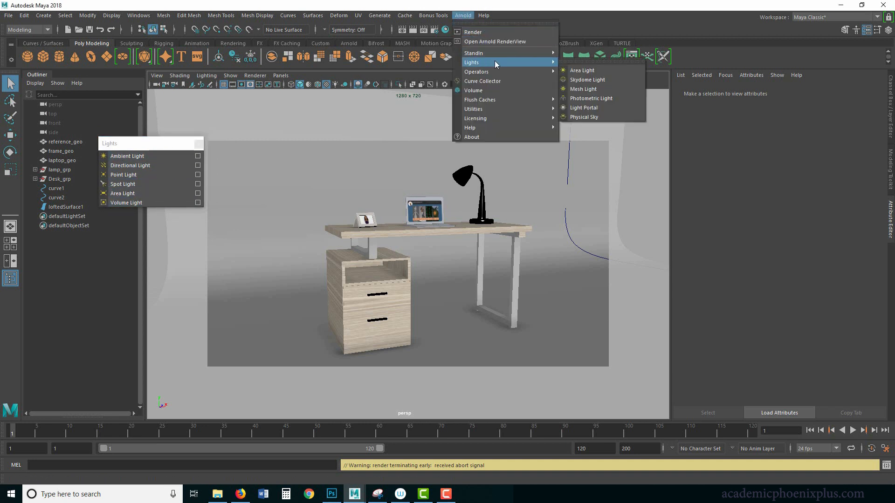
pyautogui.click(601, 61)
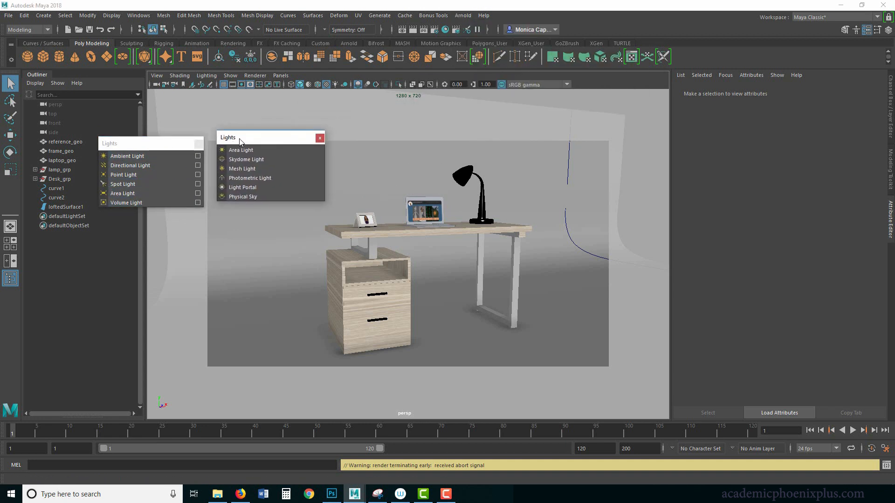
pyautogui.moveTo(154, 149); pyautogui.dragTo(146, 147)
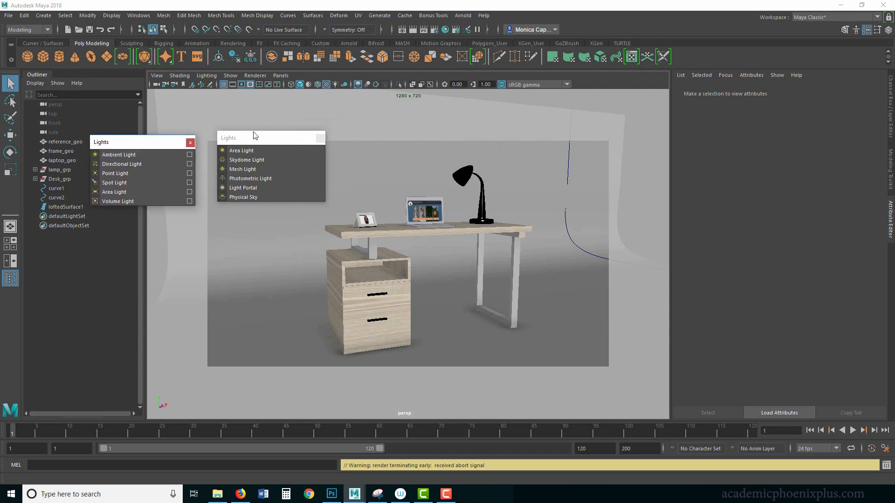
pyautogui.moveTo(252, 141); pyautogui.dragTo(250, 147)
pyautogui.click(320, 143)
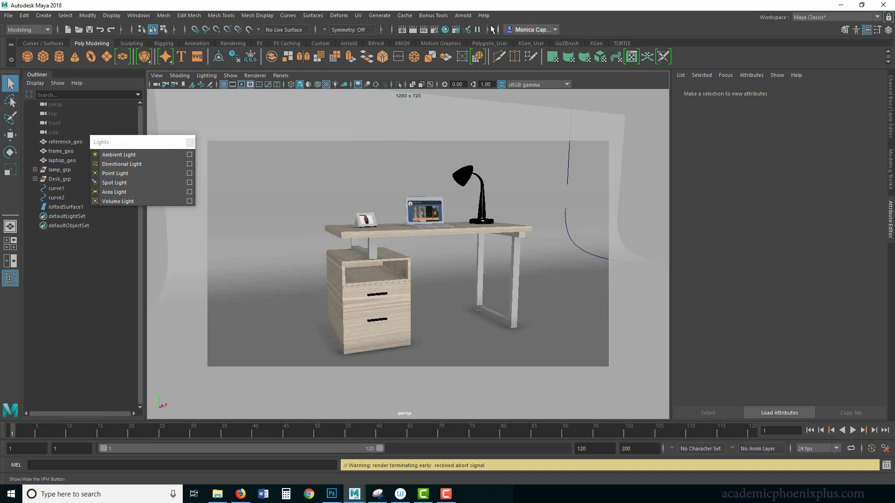
# - Create an ambient light and raise it from the floor to just below the desktop
pyautogui.moveTo(135, 141); pyautogui.dragTo(211, 141)
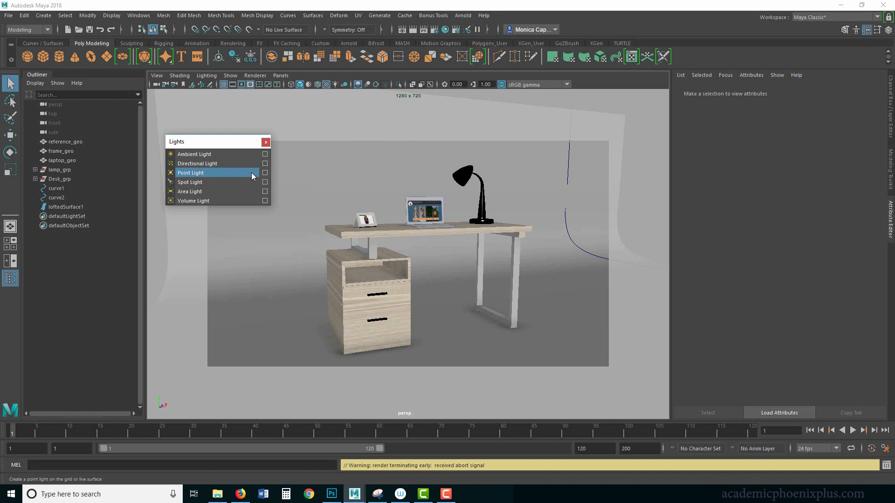
pyautogui.moveTo(211, 141); pyautogui.dragTo(177, 147)
pyautogui.click(179, 160)
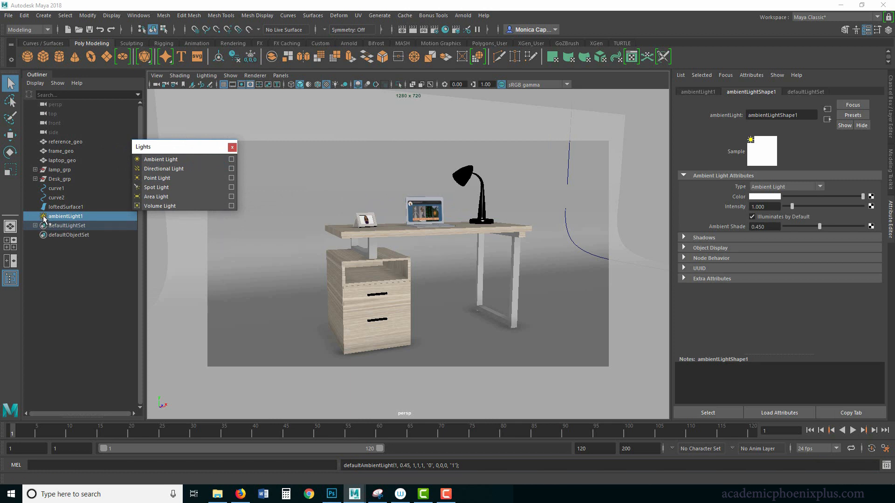
pyautogui.press('w')
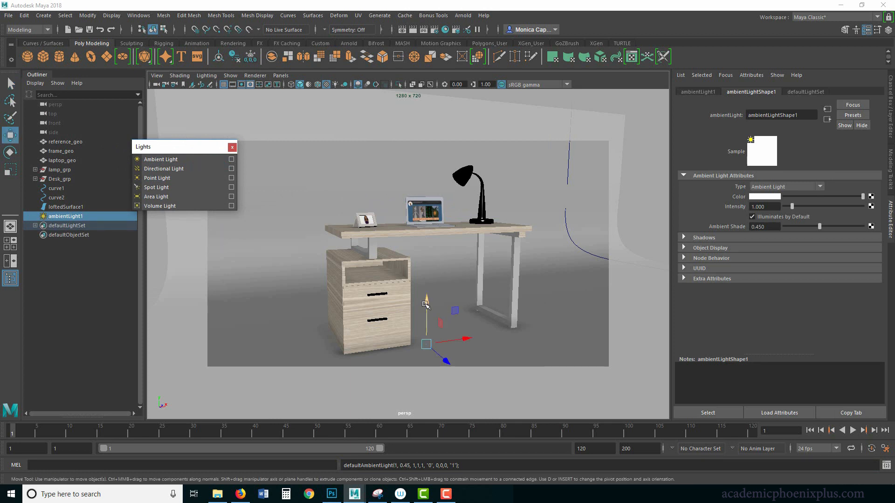
pyautogui.moveTo(427, 309); pyautogui.dragTo(427, 238)
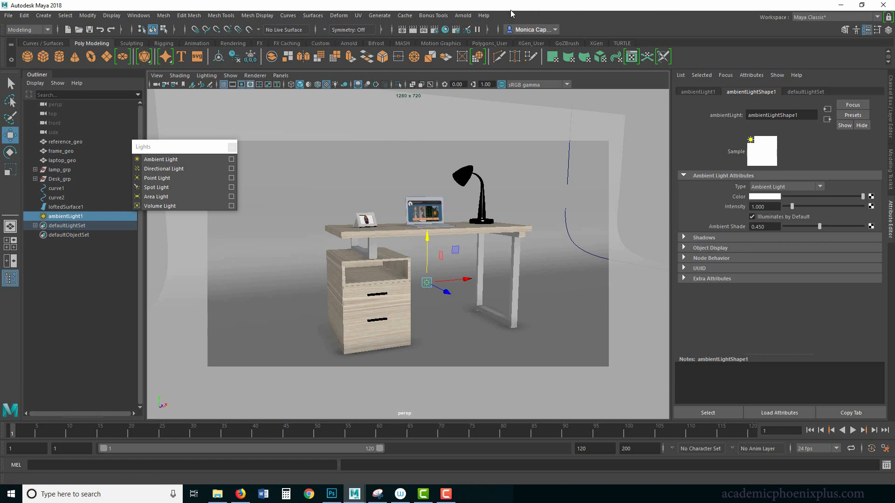
# - Test-render the scene with the ambient light in the Arnold RenderView and close the window
pyautogui.click(463, 15)
pyautogui.click(470, 24)
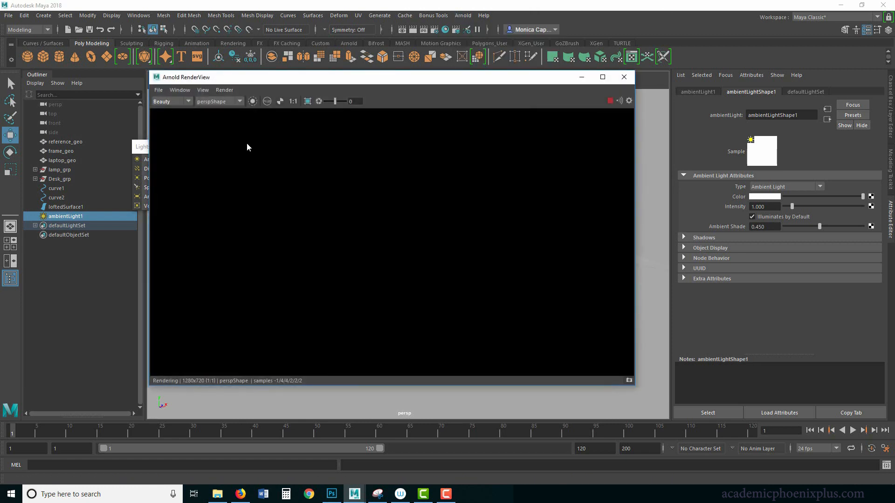
pyautogui.click(624, 77)
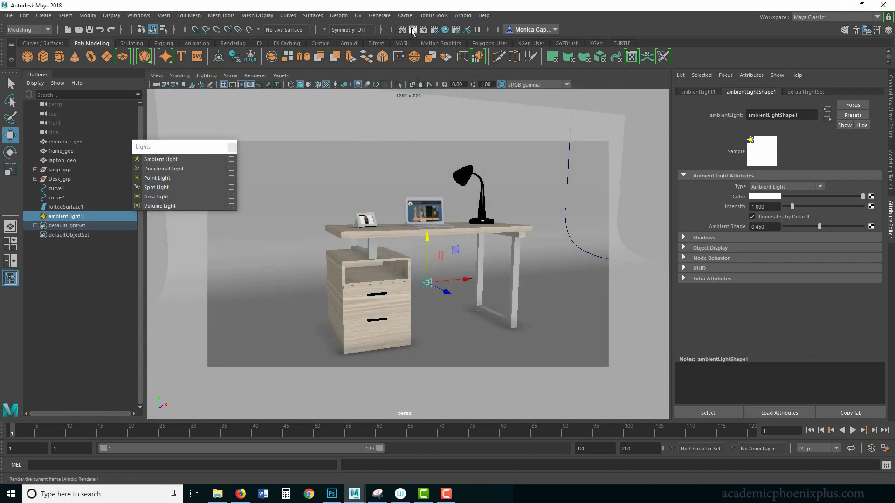
# - Open the scene in the Render View, switch the renderer to Maya Software and render the frame again
pyautogui.click(400, 32)
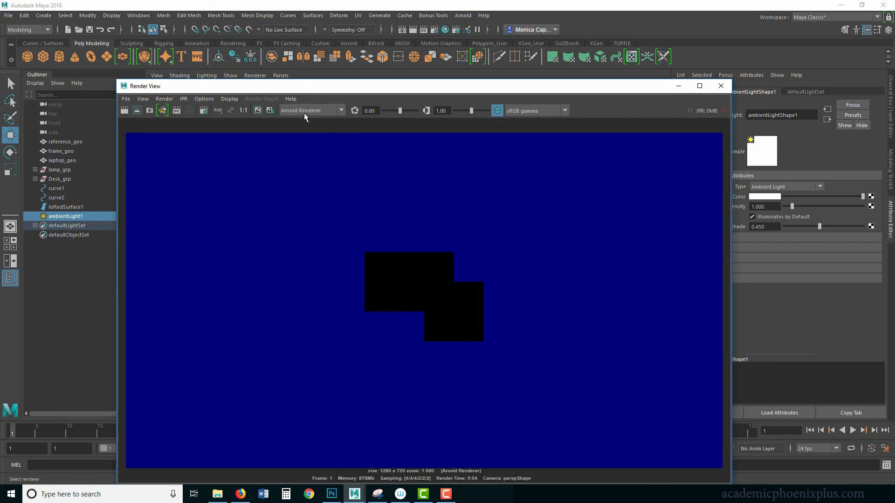
pyautogui.moveTo(308, 86); pyautogui.dragTo(307, 61)
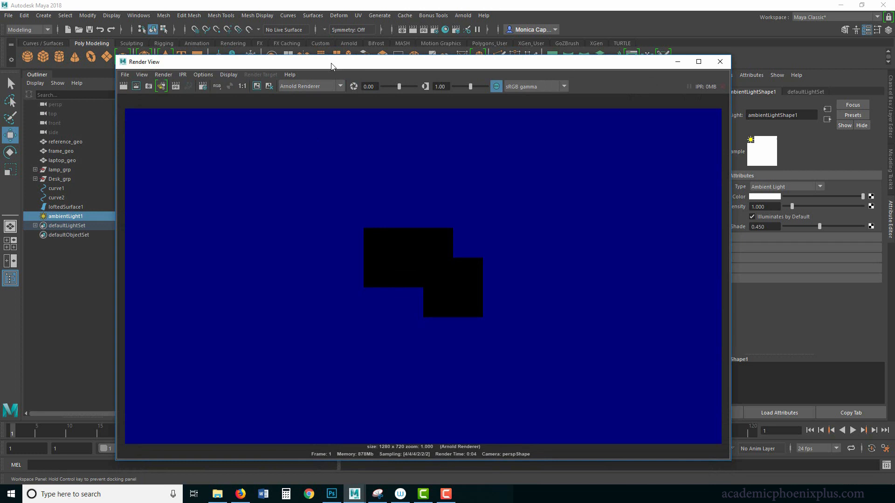
pyautogui.click(308, 86)
pyautogui.click(306, 97)
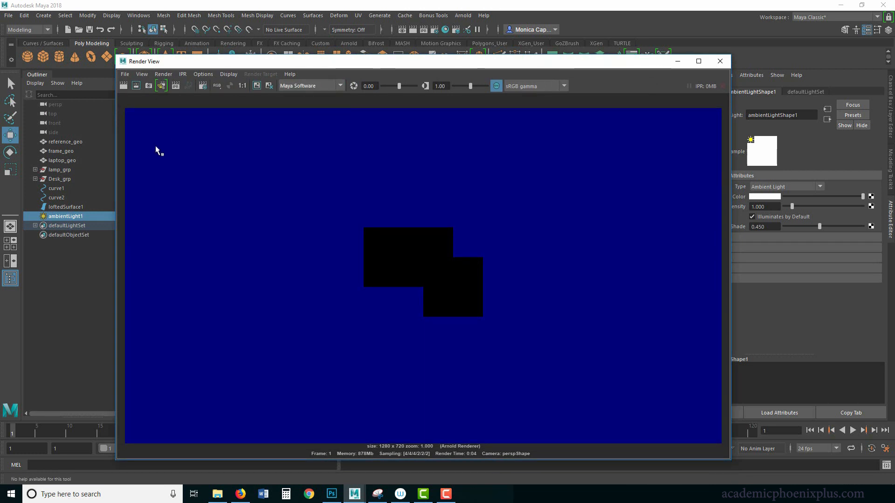
pyautogui.click(122, 87)
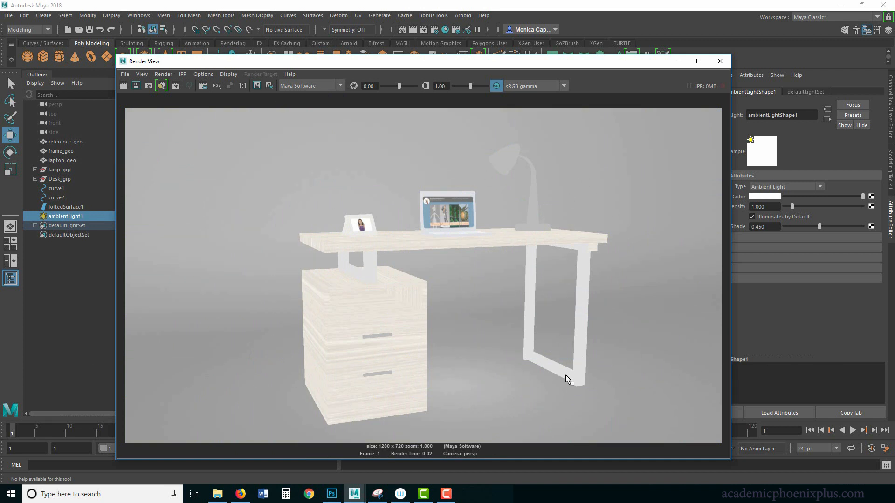
# - Set the Render View's color transform to Raw, check the available renderers and minimize the Render View
pyautogui.click(535, 86)
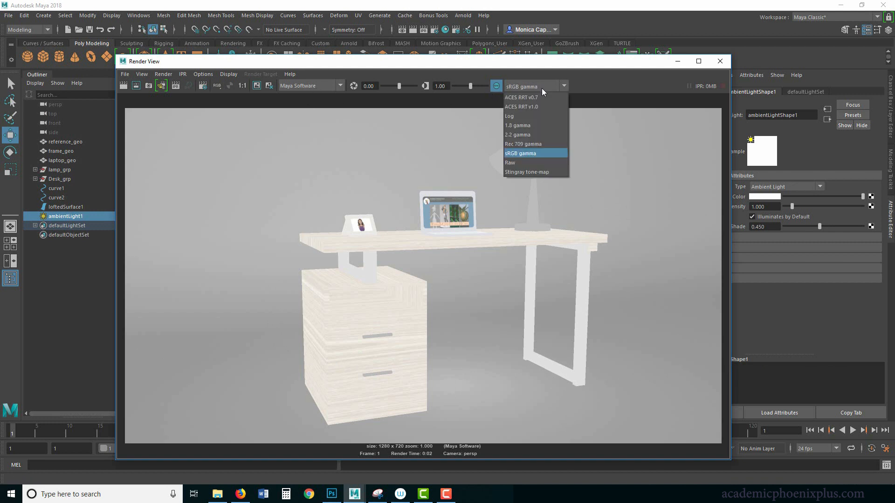
pyautogui.click(521, 163)
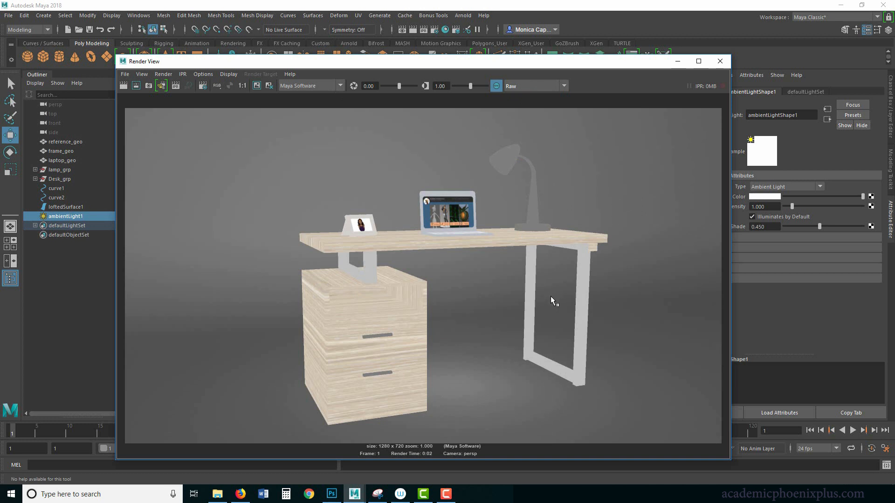
pyautogui.click(337, 86)
pyautogui.click(677, 61)
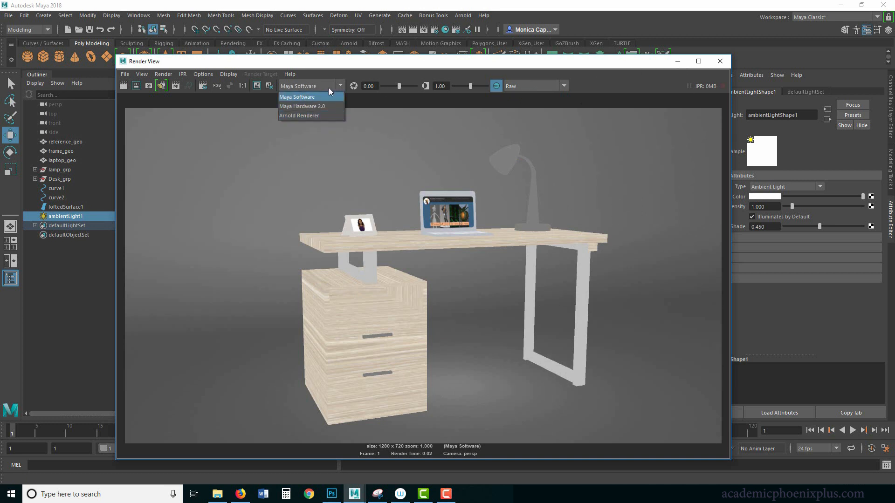
# - Replace the ambient light with a directional light and move it up beside the desk's metal legs
pyautogui.click(181, 149)
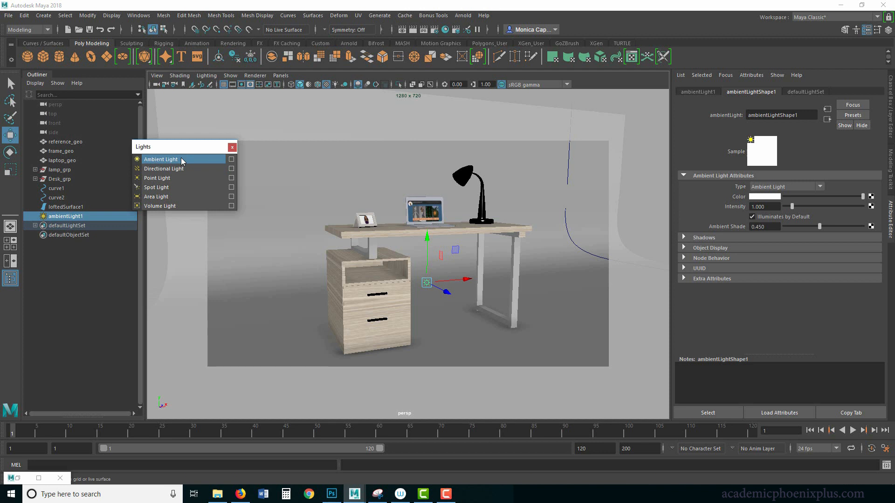
pyautogui.press('Delete')
pyautogui.click(170, 168)
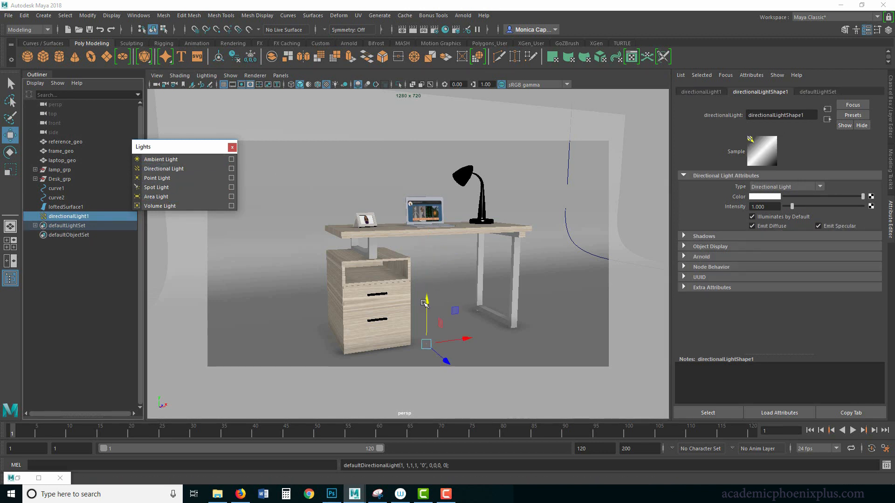
pyautogui.moveTo(424, 303); pyautogui.dragTo(498, 294)
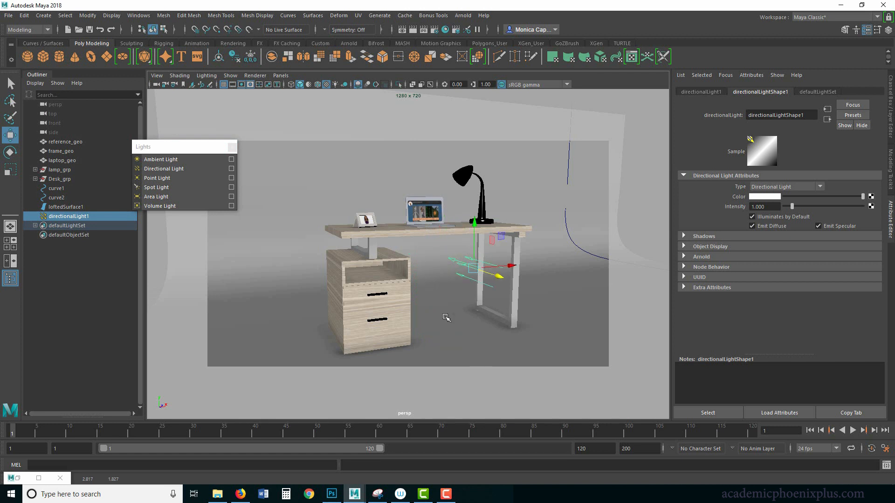
# - Close the minimized Render View, open the Arnold RenderView with the directional light and place it below the light in the viewport
pyautogui.click(61, 478)
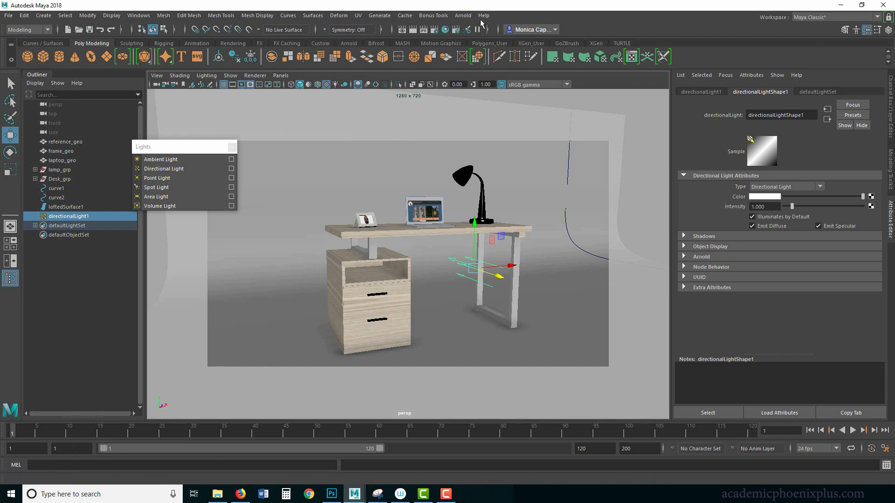
pyautogui.click(463, 15)
pyautogui.click(479, 39)
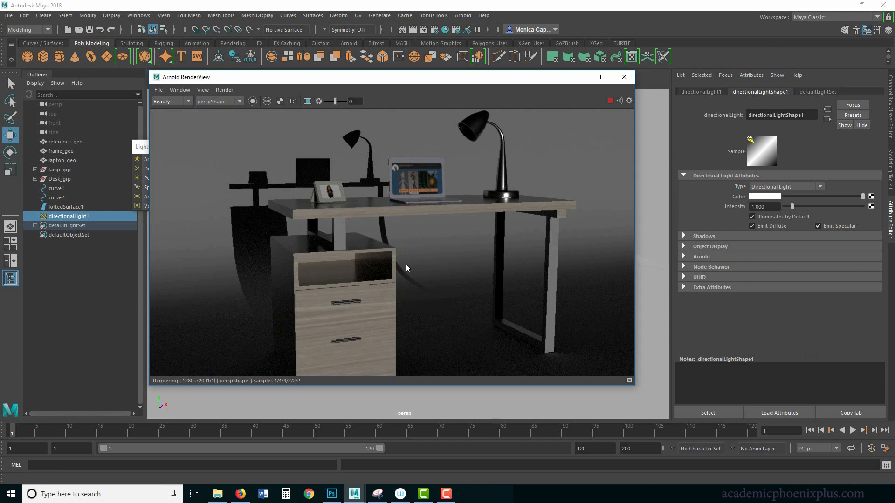
pyautogui.moveTo(525, 75); pyautogui.dragTo(495, 296)
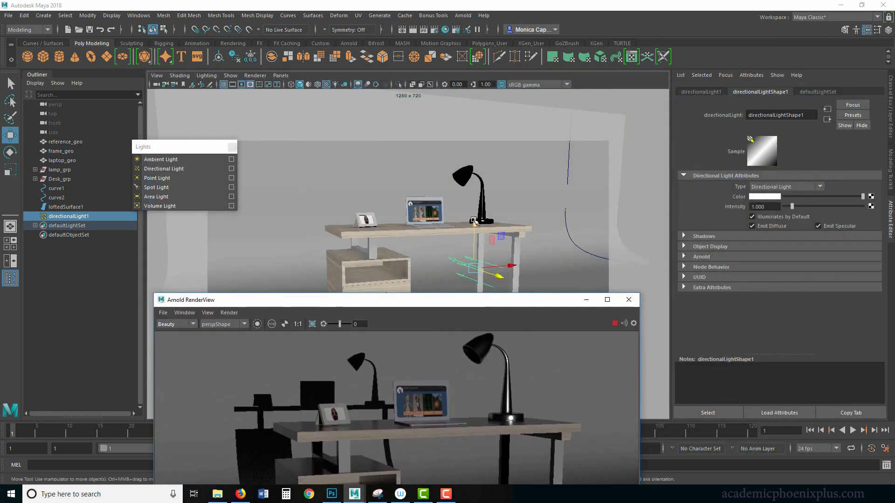
# - Raise the directional light to the desk lamp's height and scale up its icon
pyautogui.moveTo(474, 252); pyautogui.dragTo(473, 207)
pyautogui.moveTo(462, 245); pyautogui.dragTo(455, 302, button='middle')
pyautogui.moveTo(459, 196); pyautogui.dragTo(461, 145, button='middle')
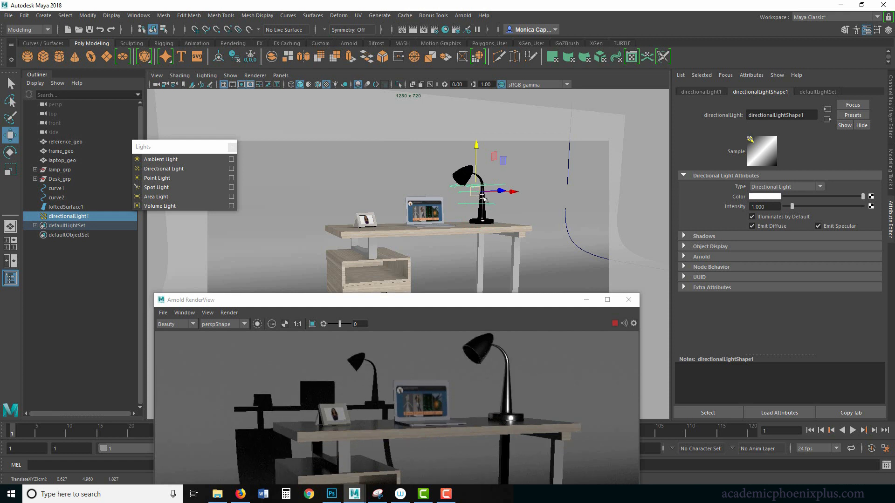
pyautogui.press('r')
pyautogui.moveTo(527, 204); pyautogui.dragTo(581, 205, button='middle')
pyautogui.press('w')
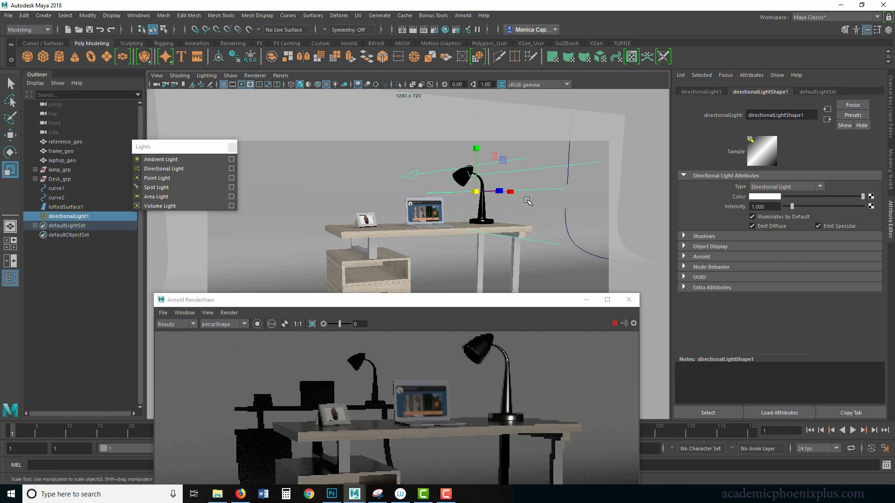
# - Rotate the directional light about -55 degrees around X so it points down at the desk, keeping the whole desk in the live render
pyautogui.press('e')
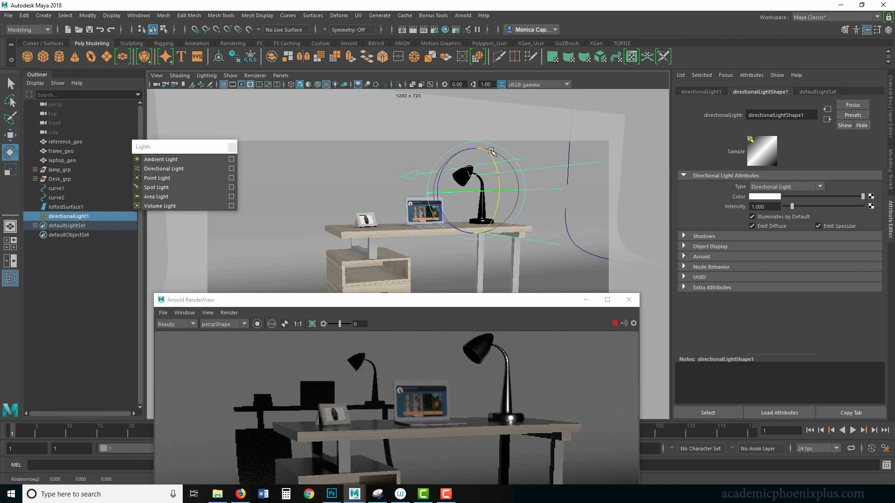
pyautogui.moveTo(491, 151); pyautogui.dragTo(525, 223)
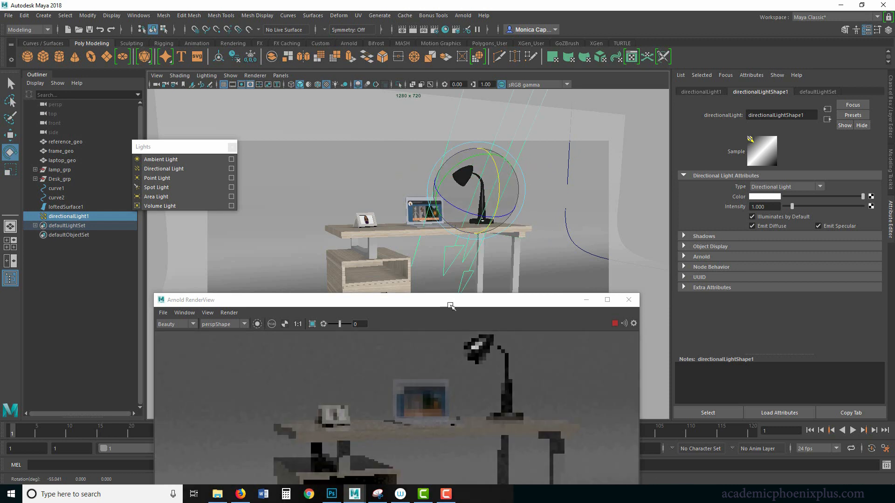
pyautogui.moveTo(450, 305); pyautogui.dragTo(347, 115)
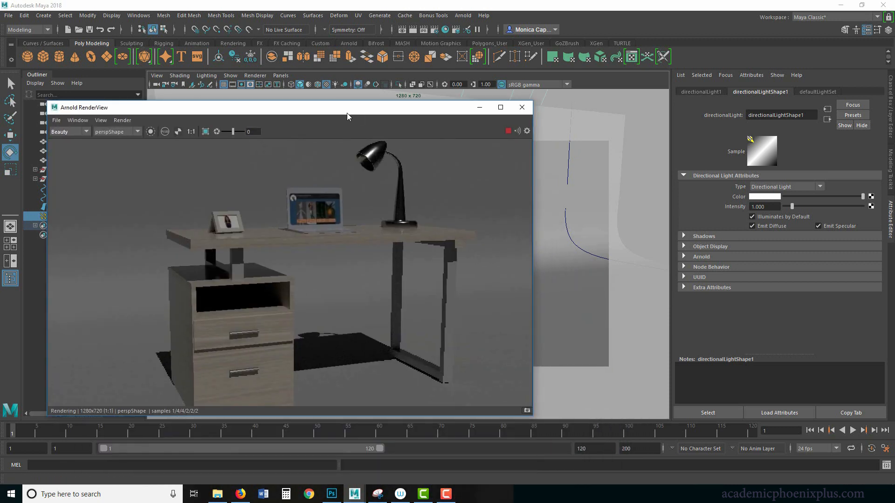
pyautogui.keyDown('alt'); pyautogui.moveTo(579, 222); pyautogui.dragTo(564, 239, button='right'); pyautogui.keyUp('alt')
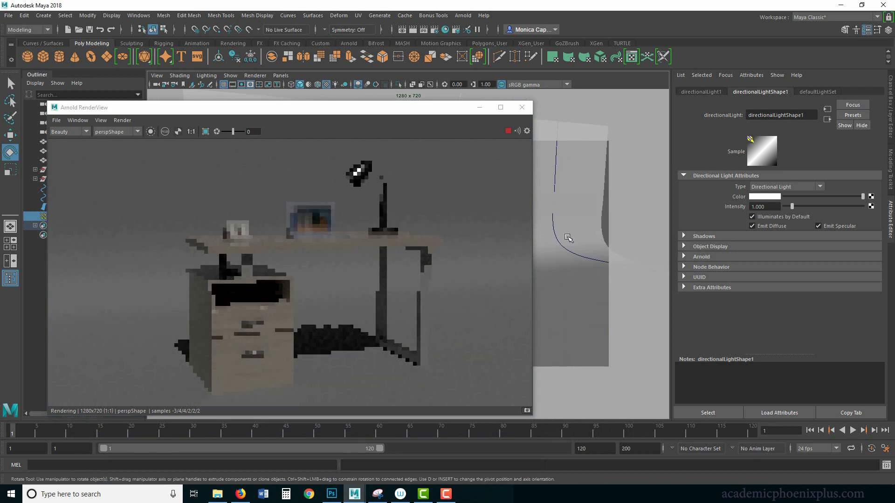
pyautogui.keyDown('alt'); pyautogui.moveTo(564, 240); pyautogui.dragTo(560, 230, button='middle'); pyautogui.keyUp('alt')
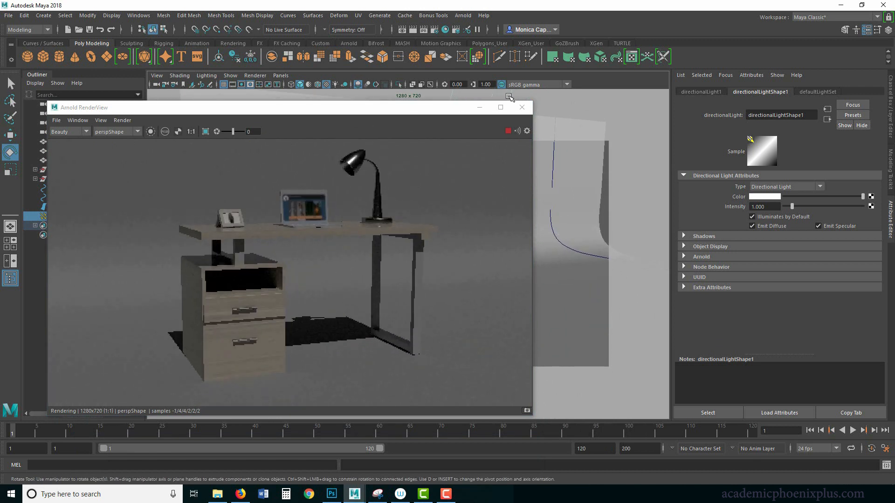
pyautogui.moveTo(417, 114); pyautogui.dragTo(316, 124)
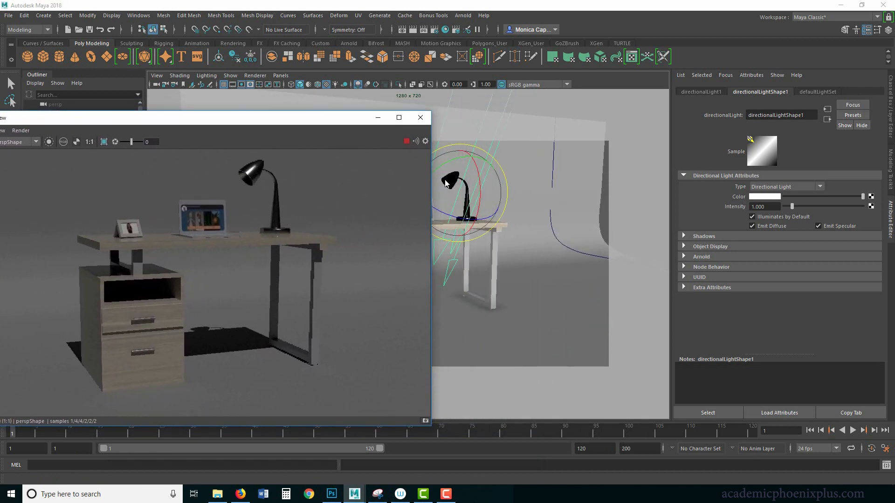
# - Turn the directional light diagonally so the drawers cast a long sideways shadow, and restart the Arnold render
pyautogui.moveTo(457, 219); pyautogui.dragTo(491, 170)
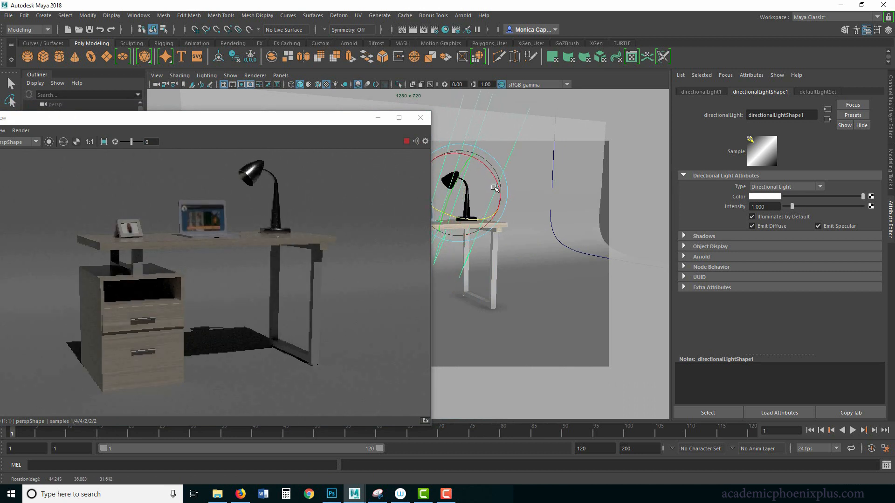
pyautogui.moveTo(496, 188); pyautogui.dragTo(498, 201)
pyautogui.click(407, 141)
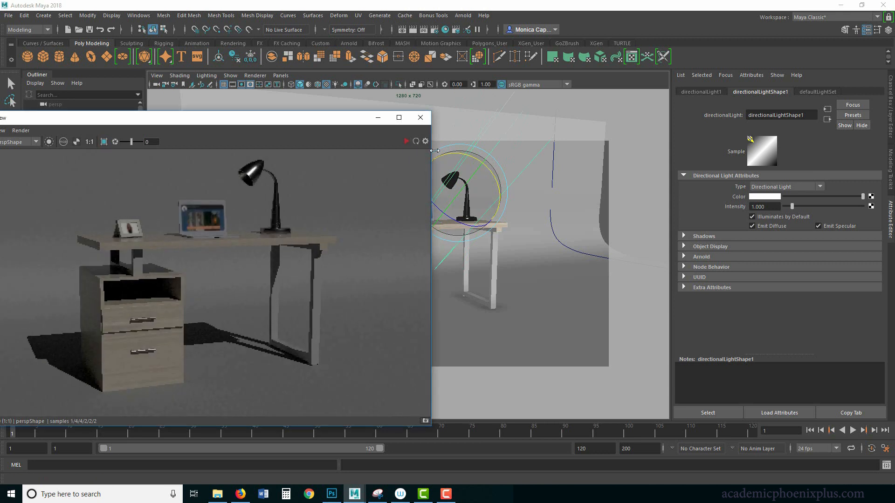
pyautogui.moveTo(476, 203); pyautogui.dragTo(486, 203)
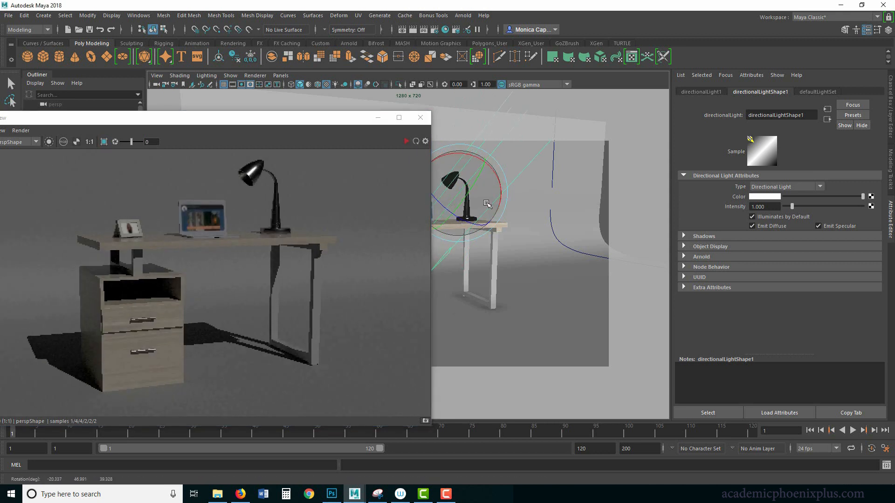
pyautogui.moveTo(490, 171); pyautogui.dragTo(492, 177)
pyautogui.click(406, 140)
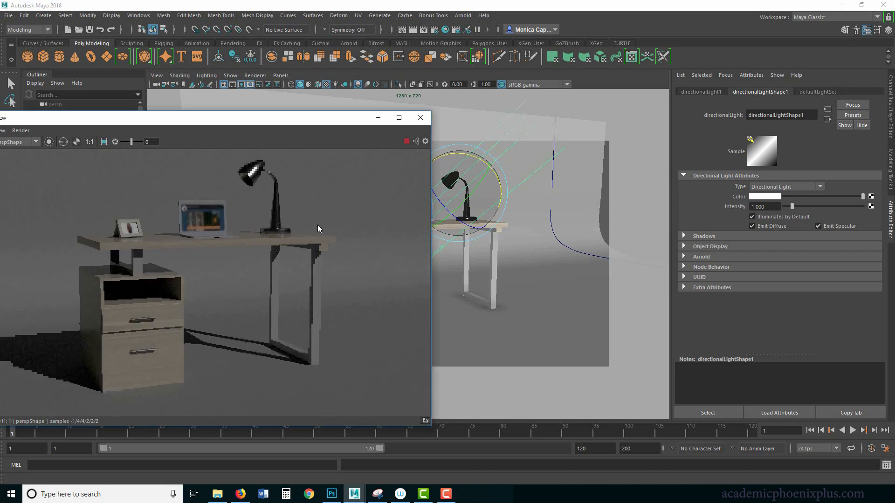
# - Bring the whole Arnold RenderView into sight, stop the finished render and minimize the window
pyautogui.moveTo(281, 122); pyautogui.dragTo(357, 113)
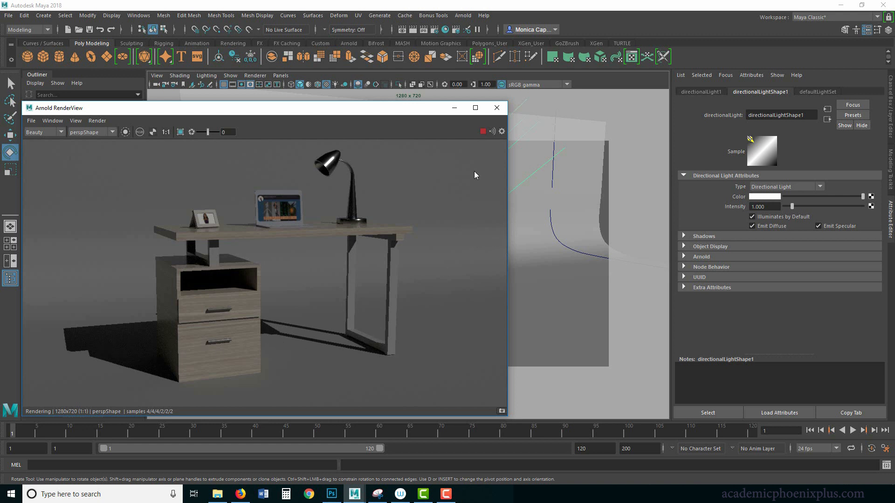
pyautogui.click(482, 132)
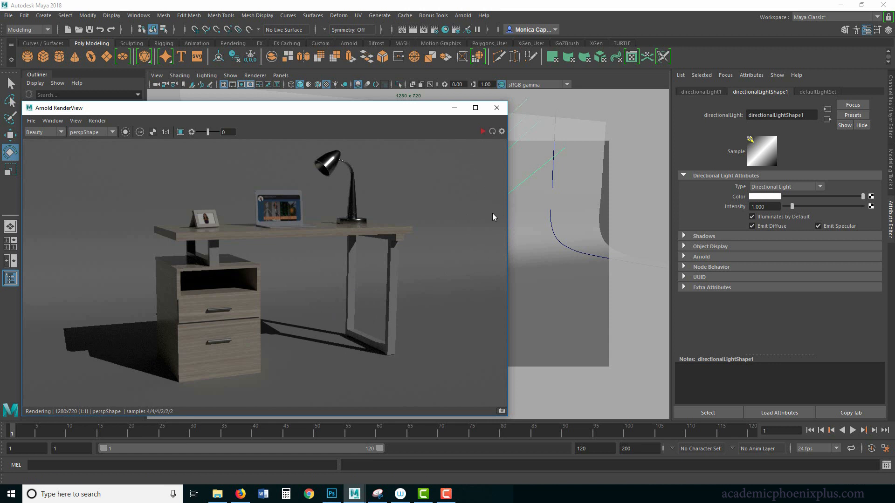
pyautogui.click(450, 113)
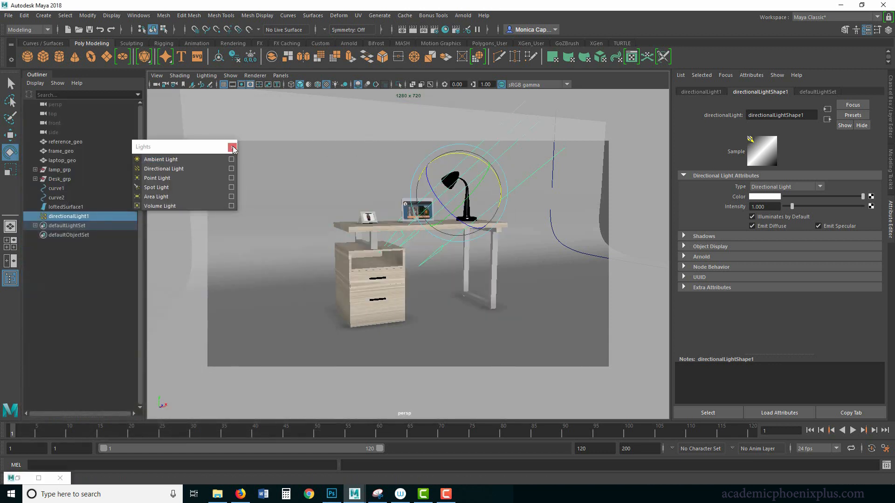
# - Move the floating Lights palette aside, create a polygon cube and scale it up to enclose the whole desk scene
pyautogui.moveTo(192, 147); pyautogui.dragTo(125, 237)
pyautogui.click(42, 57)
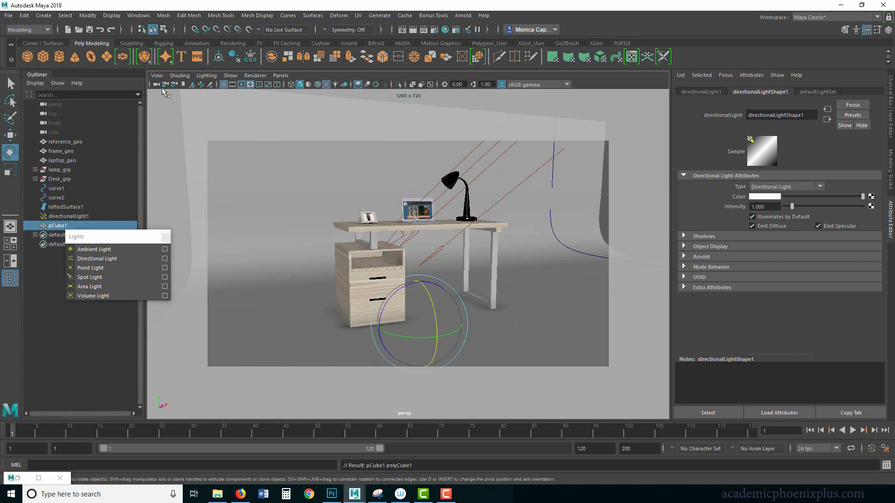
pyautogui.press('r')
pyautogui.moveTo(419, 323); pyautogui.dragTo(894, 325)
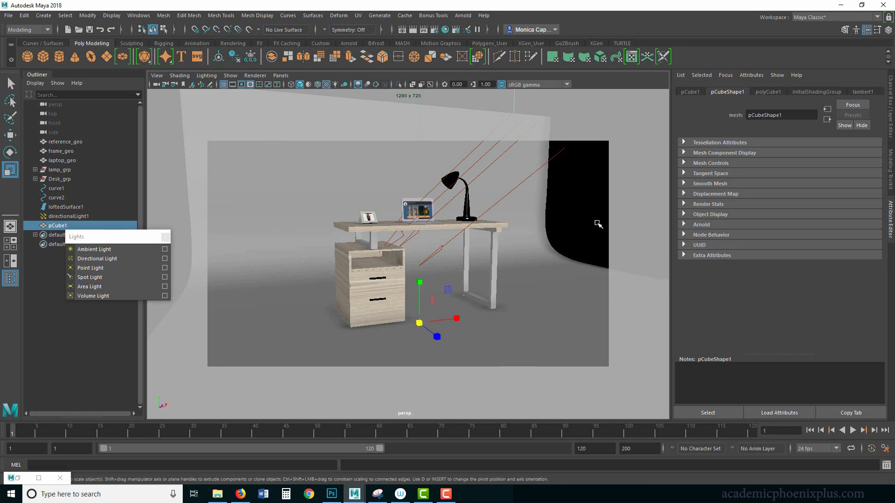
# - Render the scene inside the enclosing cube in the Arnold RenderView and minimize the window
pyautogui.click(17, 479)
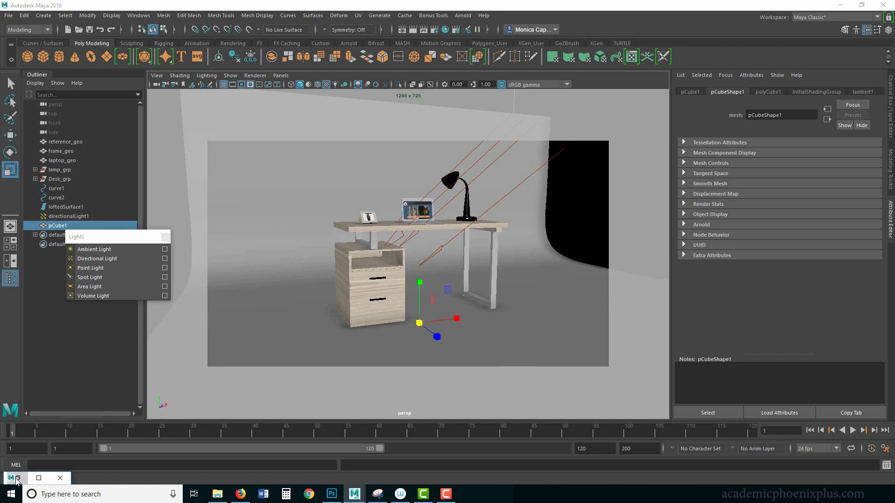
pyautogui.click(16, 480)
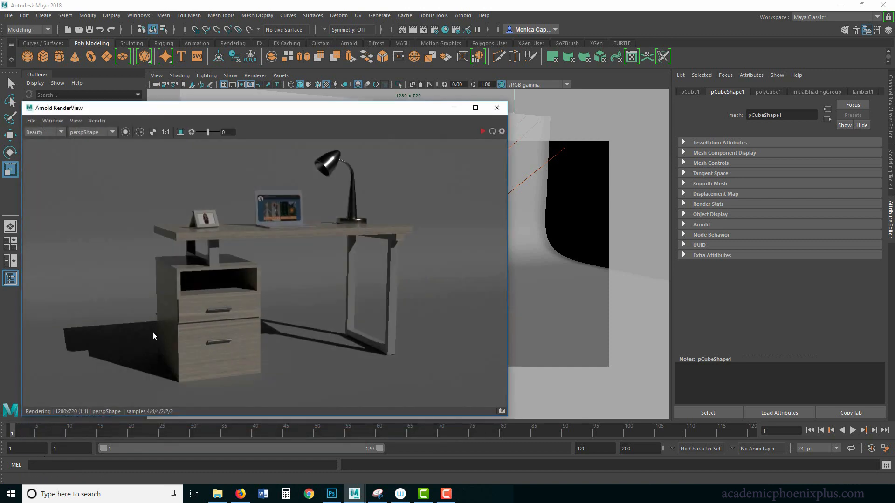
pyautogui.click(481, 131)
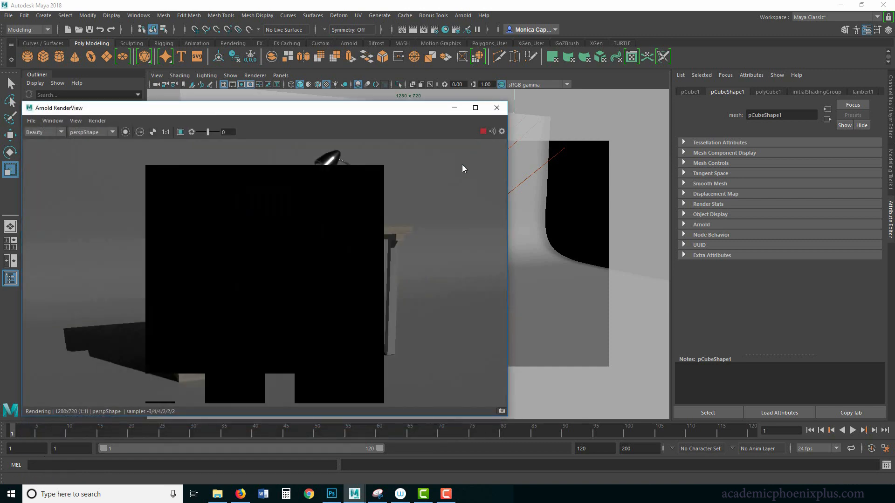
pyautogui.click(453, 108)
pyautogui.keyDown('shift'); pyautogui.click(506, 197); pyautogui.keyUp('shift')
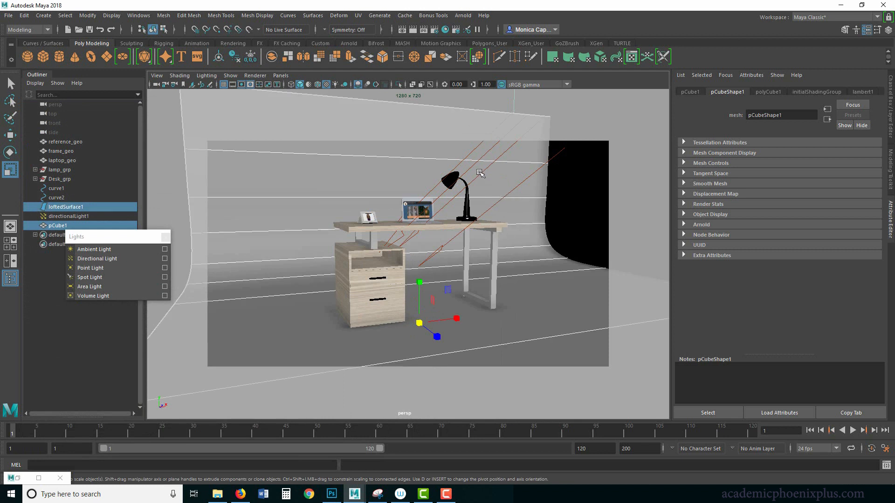
pyautogui.keyDown('shift'); pyautogui.click(479, 174); pyautogui.keyUp('shift')
pyautogui.click(573, 255)
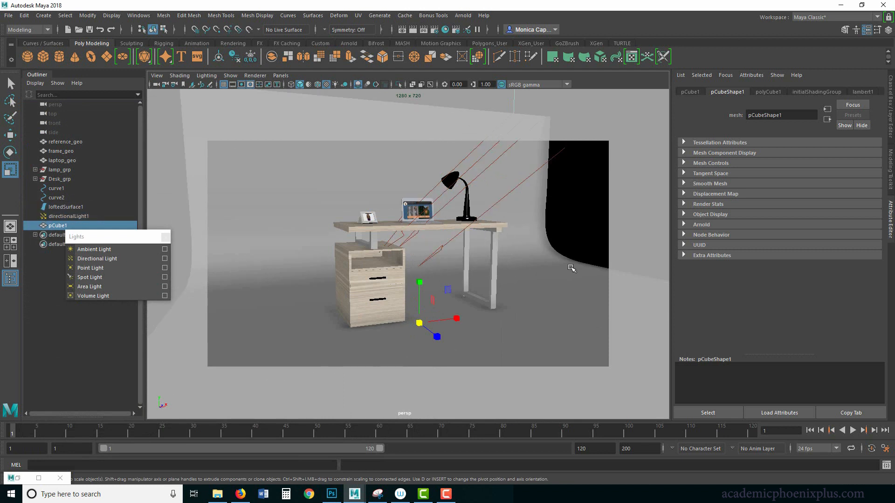
# - Render the enclosing cube from outside in the Arnold RenderView, stop the render and minimize the window
pyautogui.moveTo(543, 264); pyautogui.dragTo(571, 263, button='right')
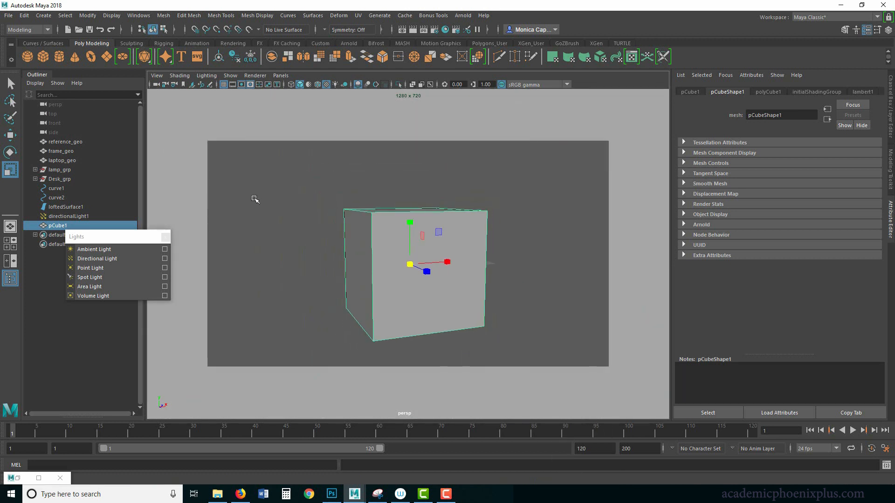
pyautogui.click(461, 16)
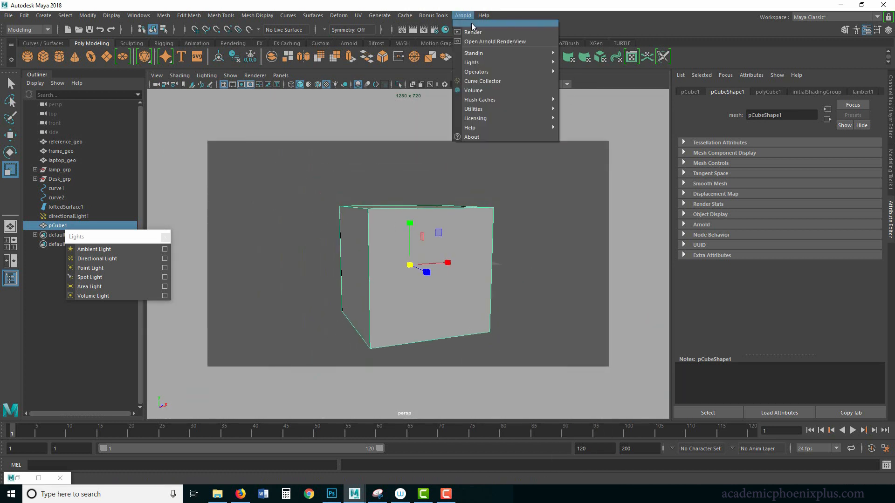
pyautogui.click(30, 476)
pyautogui.click(18, 478)
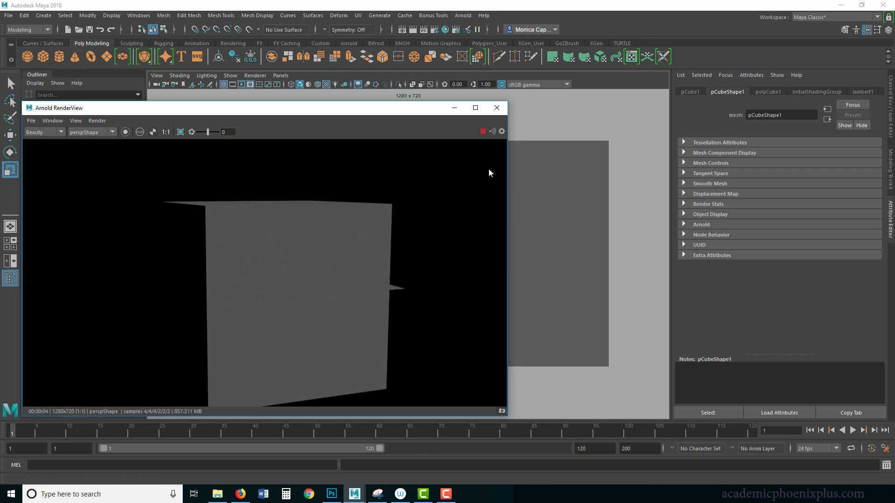
pyautogui.click(483, 131)
pyautogui.click(453, 109)
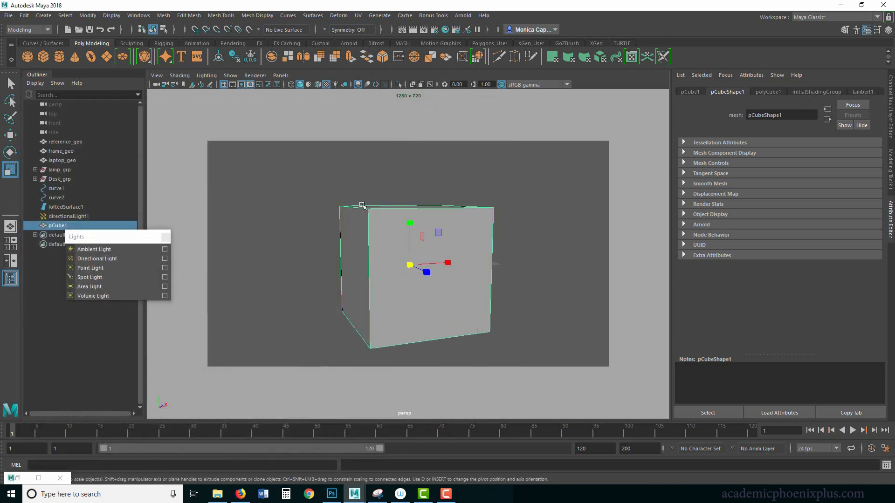
# - Extrude the cube's front face, scale it inward, shift it up slightly and delete it to cut a window opening
pyautogui.moveTo(468, 276); pyautogui.dragTo(468, 273, button='right')
pyautogui.click(466, 279)
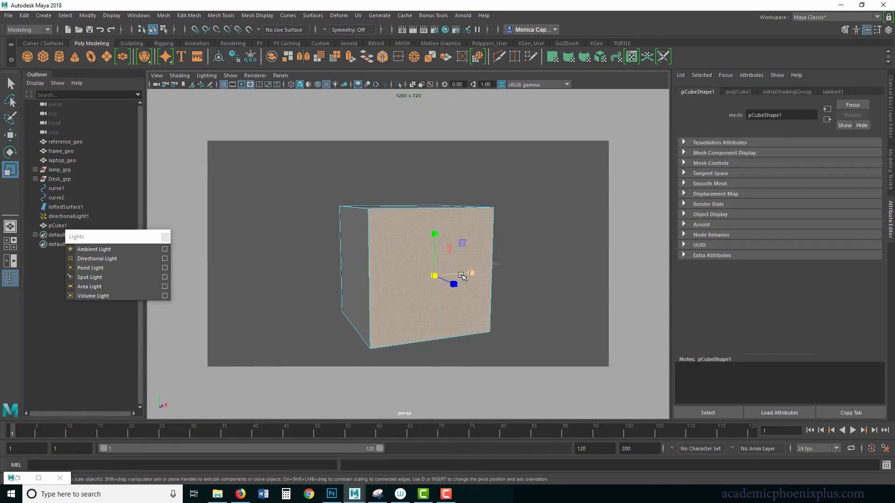
pyautogui.hotkey('ctrl', 'e')
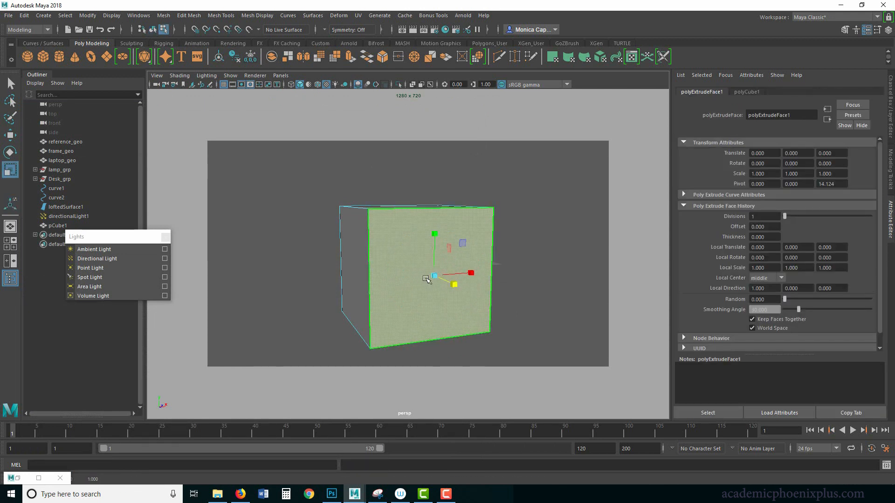
pyautogui.moveTo(433, 276); pyautogui.dragTo(365, 272)
pyautogui.press('w')
pyautogui.moveTo(434, 228); pyautogui.dragTo(437, 218)
pyautogui.press('Delete')
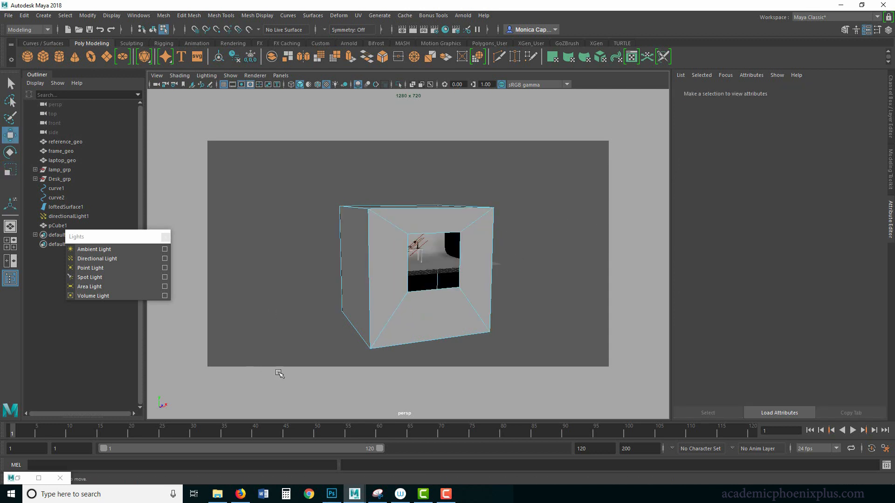
# - Render a wider angle of the desk inside the enclosing cube in the Arnold RenderView and move the window aside
pyautogui.keyDown('alt'); pyautogui.moveTo(416, 273); pyautogui.dragTo(757, 351, button='right'); pyautogui.keyUp('alt')
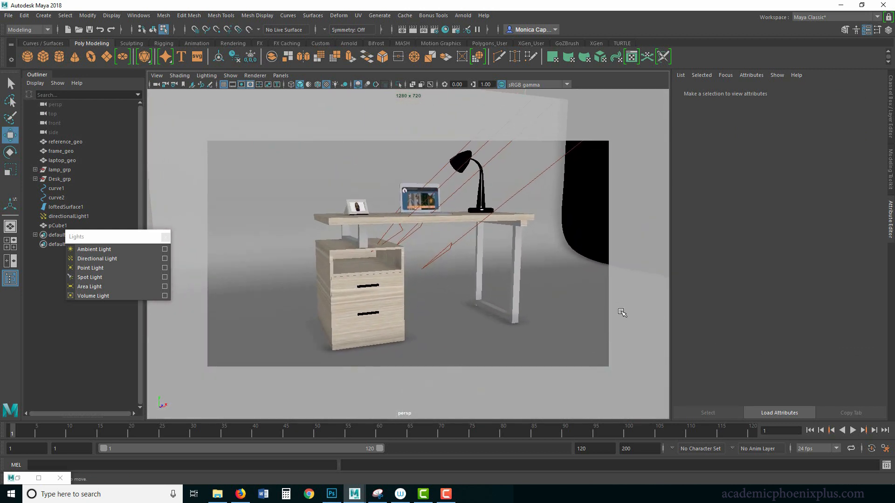
pyautogui.keyDown('alt'); pyautogui.moveTo(566, 278); pyautogui.dragTo(487, 243); pyautogui.keyUp('alt')
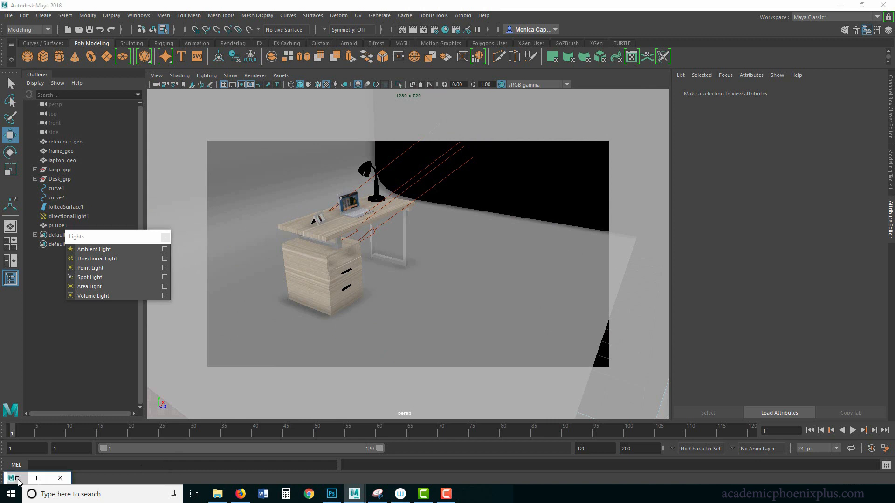
pyautogui.click(17, 478)
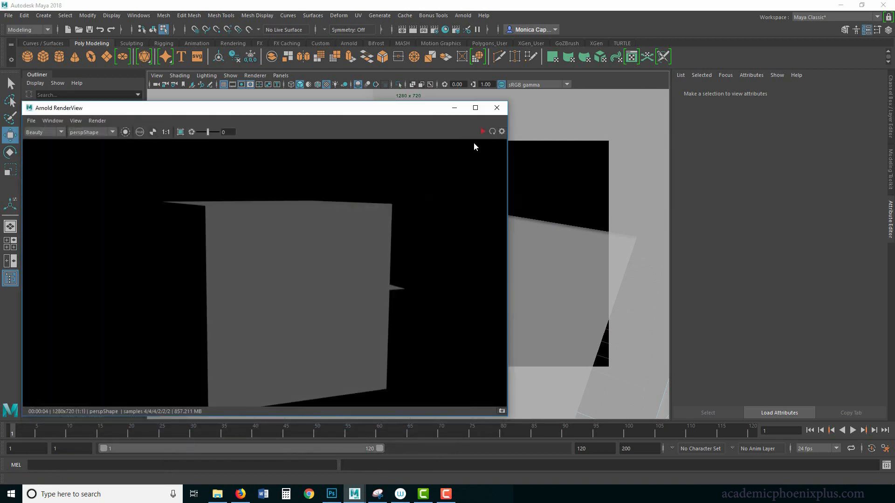
pyautogui.click(482, 132)
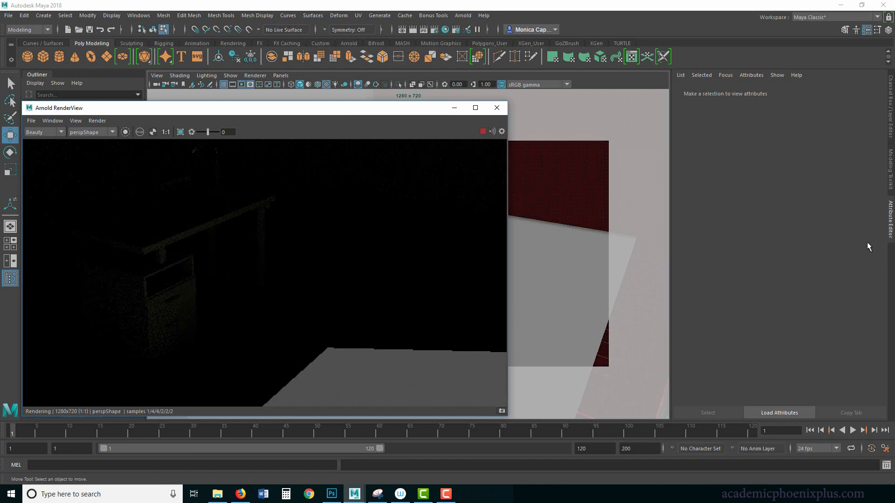
pyautogui.moveTo(365, 113); pyautogui.dragTo(315, 154)
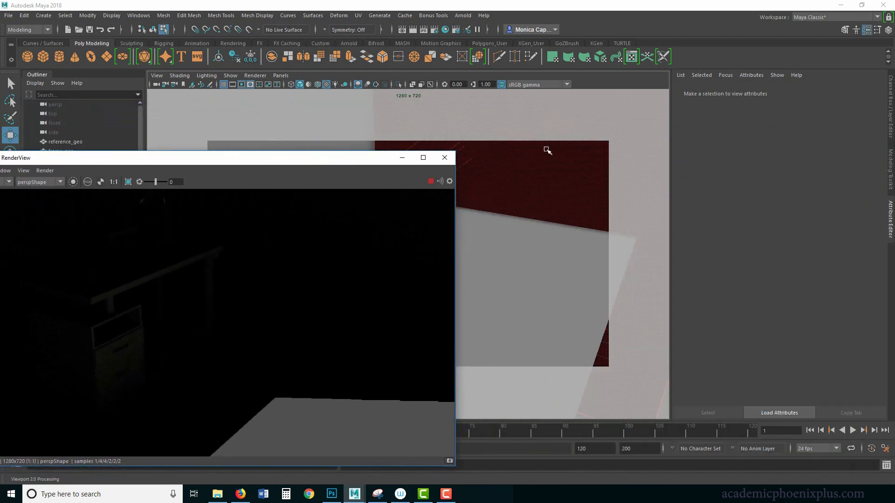
# - Return the cube to object mode, select the directional light and rotate it about -39°, -9°, 57° with the render running
pyautogui.click(470, 163)
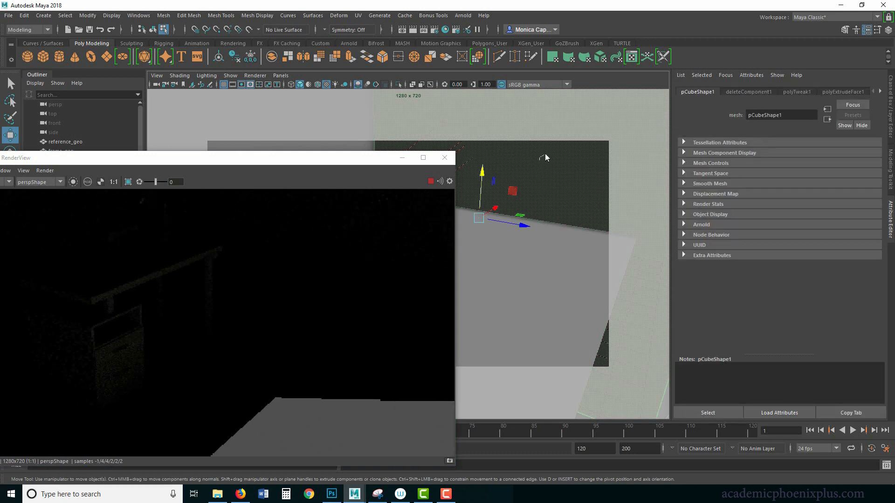
pyautogui.moveTo(545, 154); pyautogui.dragTo(548, 153, button='right')
pyautogui.click(467, 161)
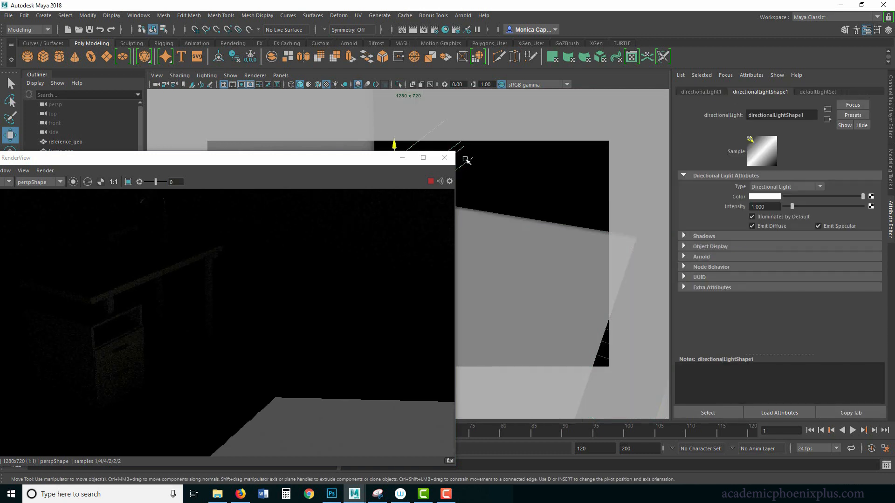
pyautogui.press('e')
pyautogui.moveTo(357, 164); pyautogui.dragTo(247, 105)
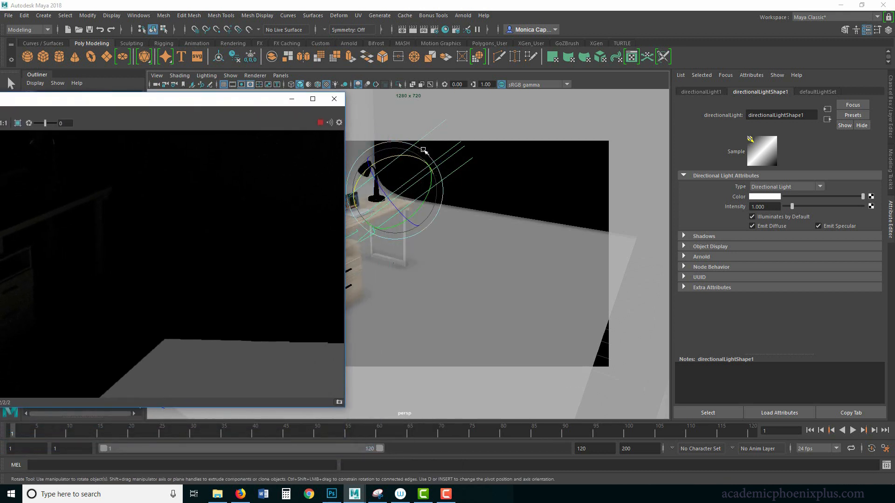
pyautogui.moveTo(428, 154); pyautogui.dragTo(384, 202)
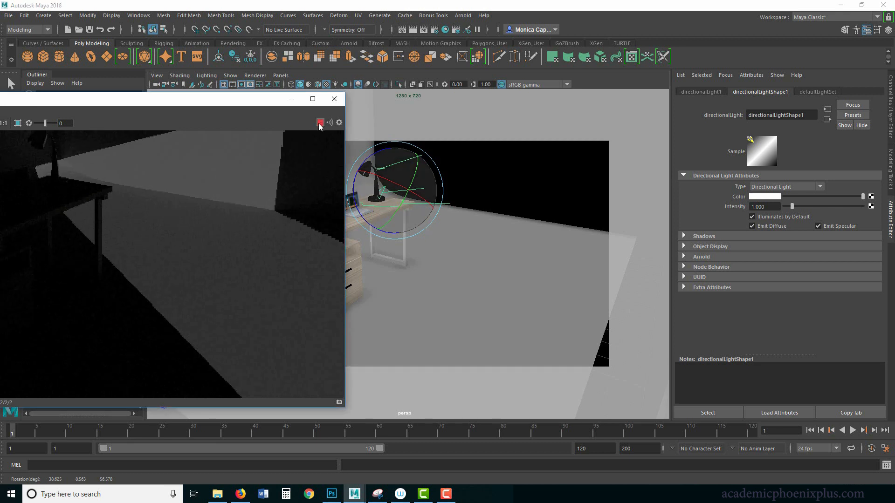
# - Stop the render, restore the Arnold RenderView from its minimized state and place it over the viewport beside the light's attributes
pyautogui.moveTo(247, 99); pyautogui.dragTo(395, 150)
pyautogui.moveTo(431, 176); pyautogui.dragTo(505, 202)
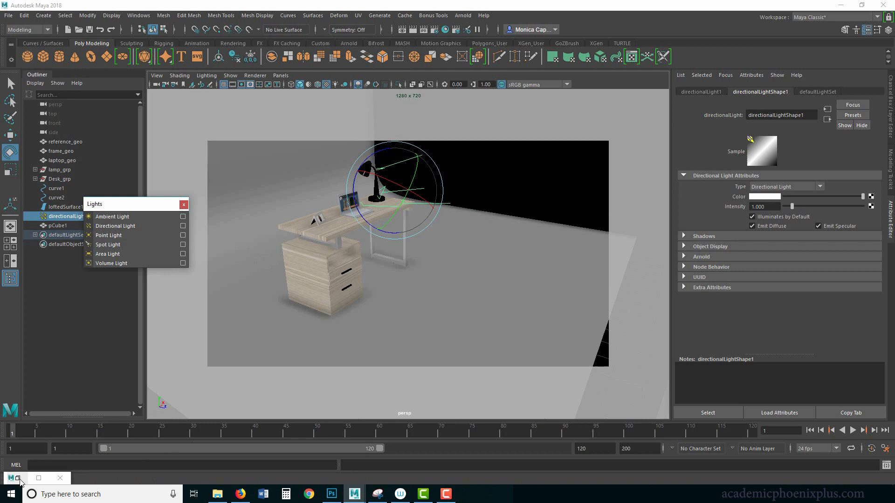
pyautogui.click(24, 478)
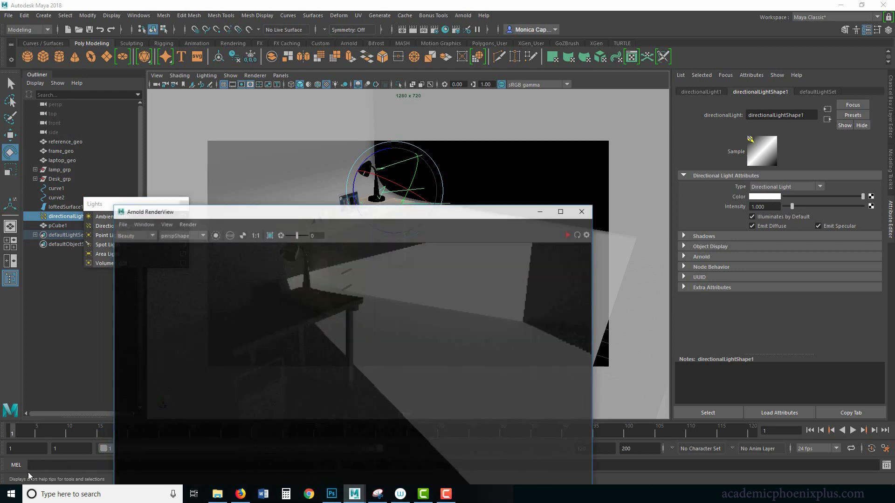
pyautogui.moveTo(459, 205); pyautogui.dragTo(386, 110)
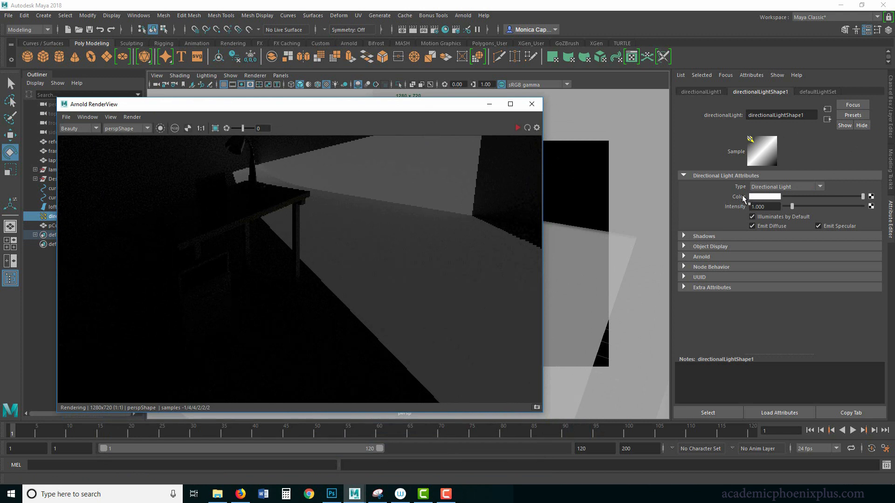
# - Restart the Arnold render and try green, cyan and blue as the directional light's color
pyautogui.click(761, 196)
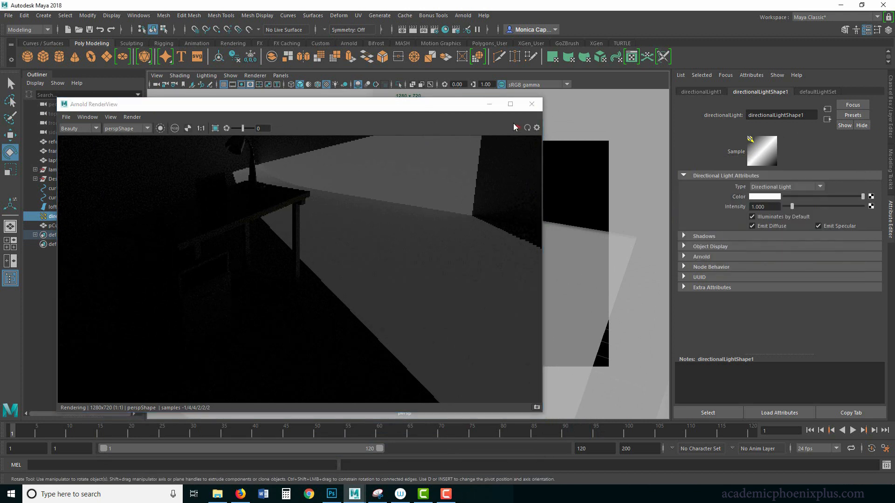
pyautogui.click(771, 198)
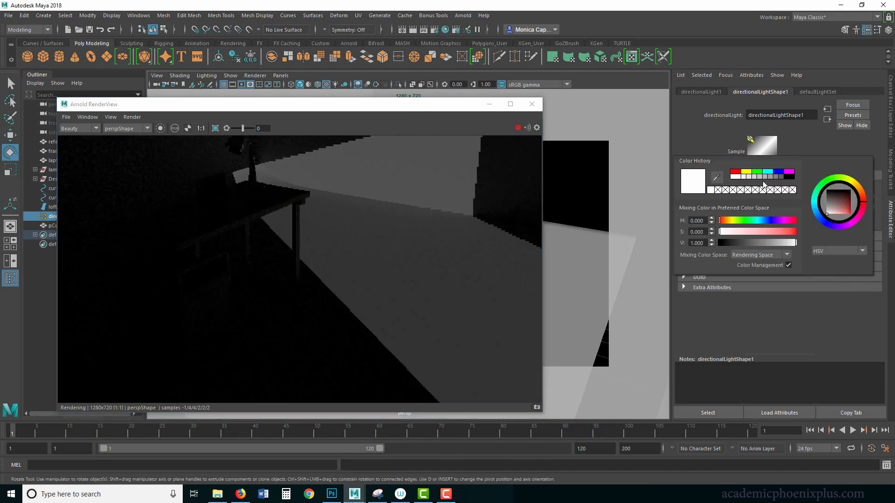
pyautogui.click(758, 172)
pyautogui.click(768, 172)
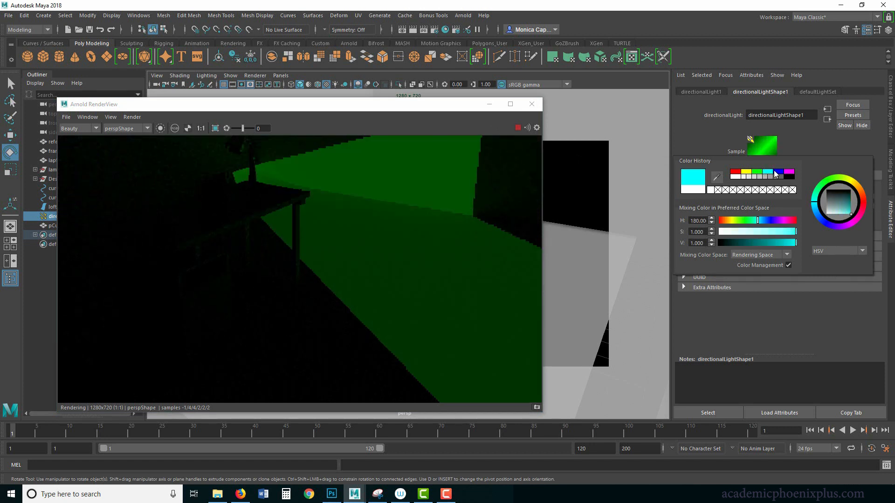
pyautogui.click(777, 174)
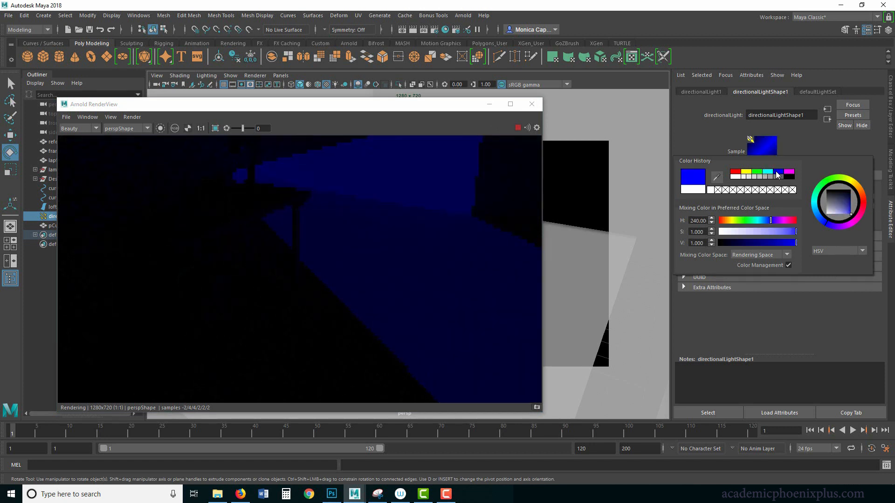
# - Try different saturation and value levels for the blue light color, from pale and dim to strong and bright
pyautogui.click(765, 231)
pyautogui.click(784, 244)
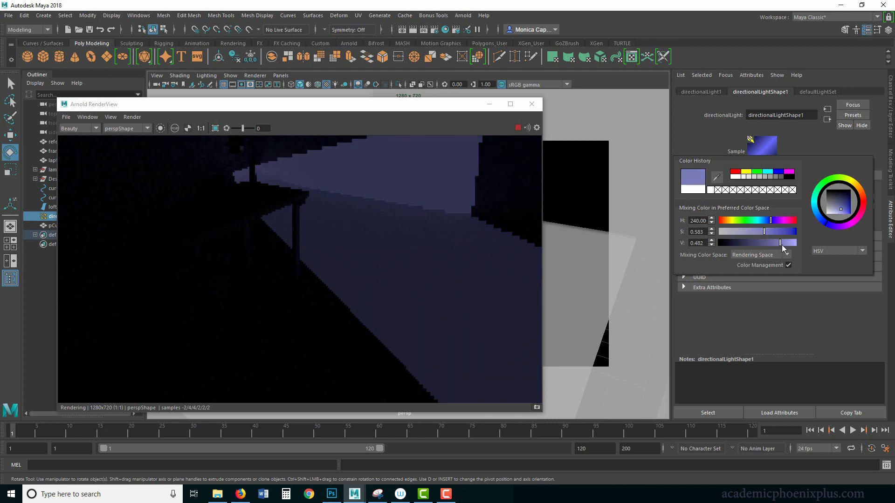
pyautogui.click(775, 231)
pyautogui.moveTo(782, 242); pyautogui.dragTo(792, 241)
pyautogui.click(787, 232)
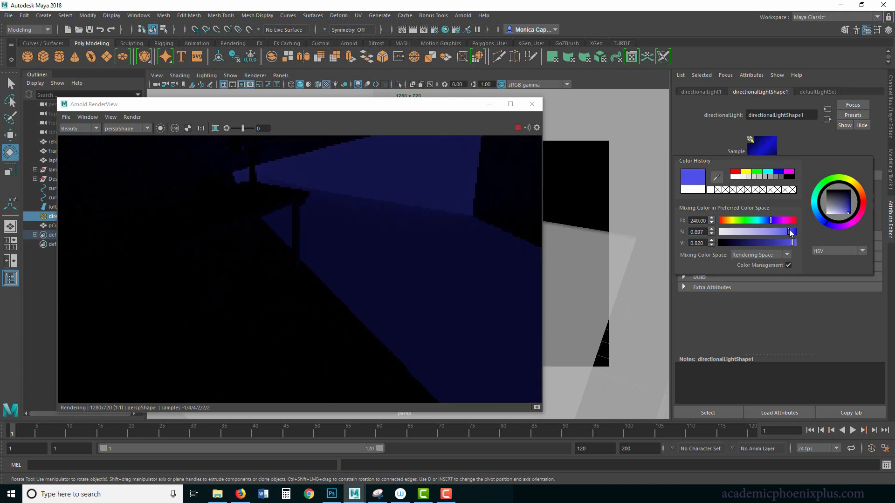
pyautogui.click(749, 231)
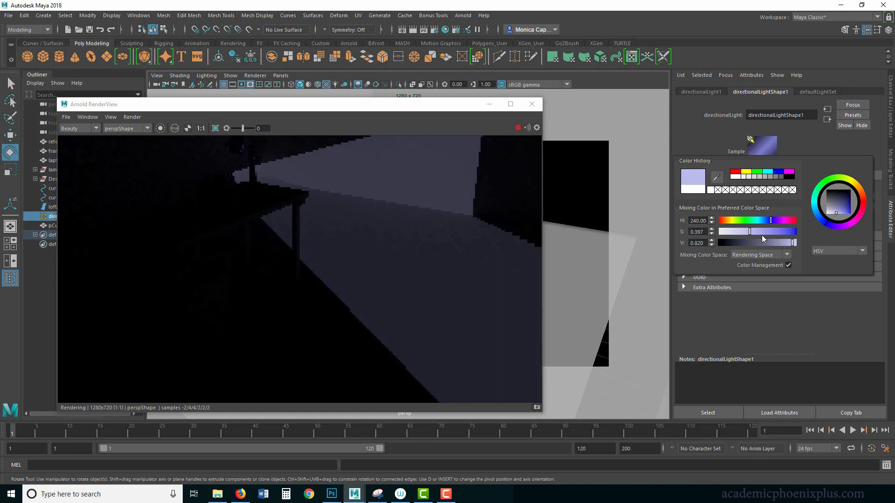
pyautogui.click(765, 242)
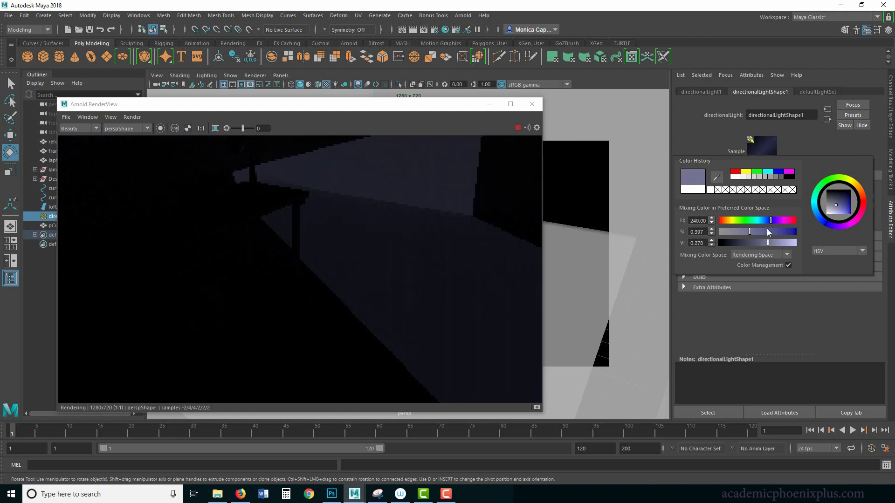
pyautogui.click(776, 242)
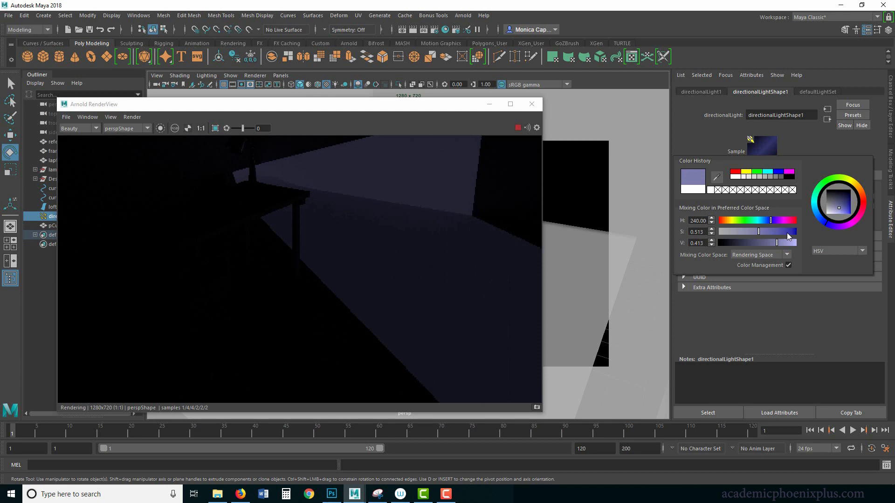
pyautogui.click(792, 243)
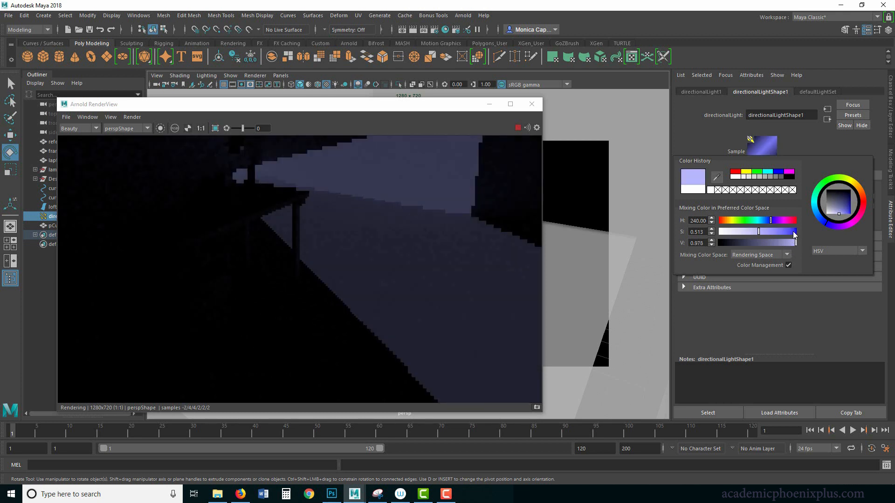
# - Set the directional light's color to a pale warm white with hue 16.154, saturation 0.141 and value 1.000
pyautogui.click(793, 231)
pyautogui.click(730, 222)
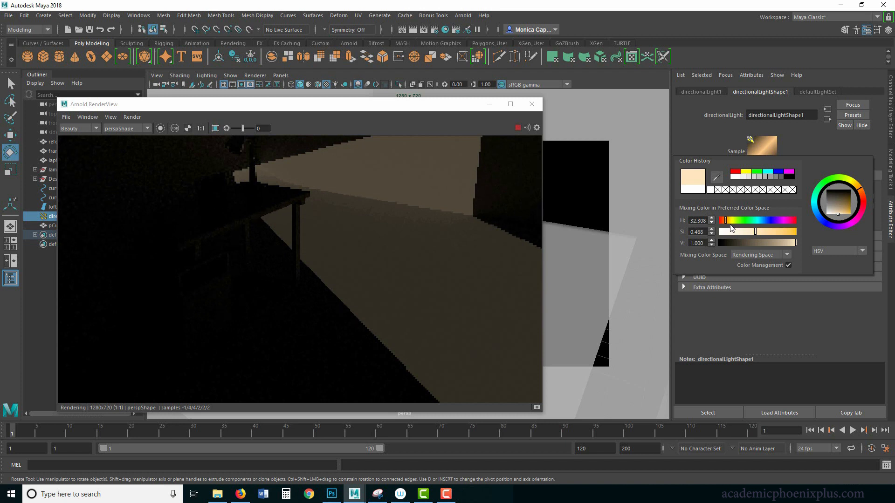
pyautogui.click(722, 220)
pyautogui.click(730, 232)
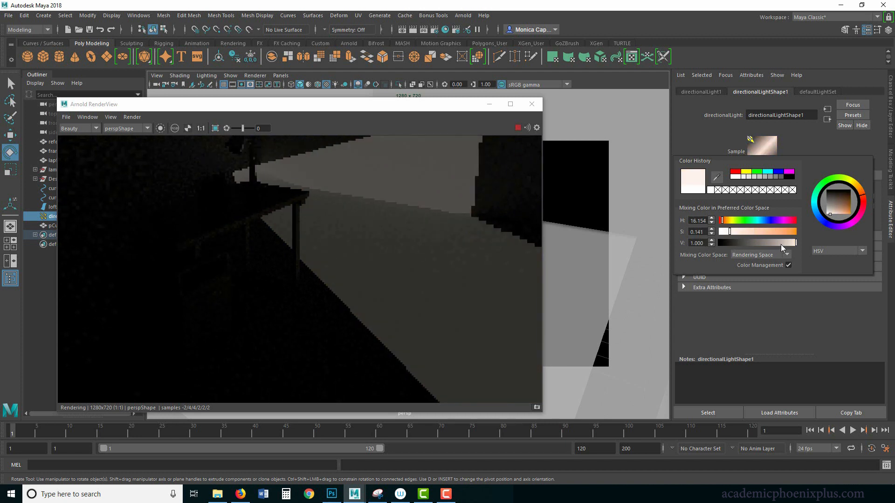
# - Test the directional light's intensity at 3 and 10, and set it back to 1
pyautogui.moveTo(751, 206); pyautogui.dragTo(796, 211)
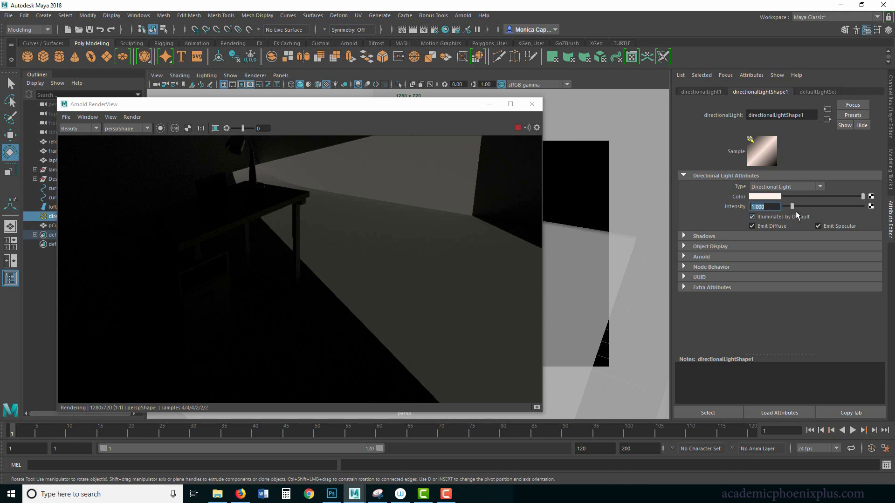
pyautogui.write('3')
pyautogui.press('Return')
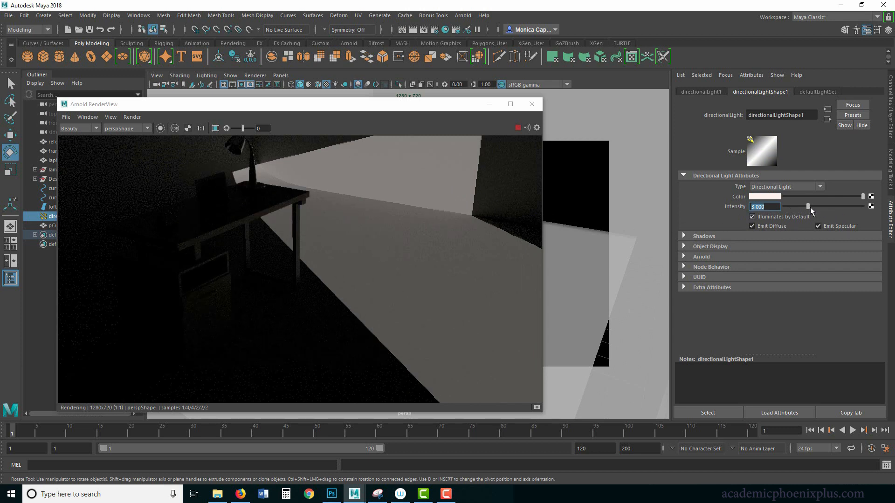
pyautogui.moveTo(807, 206); pyautogui.dragTo(881, 209)
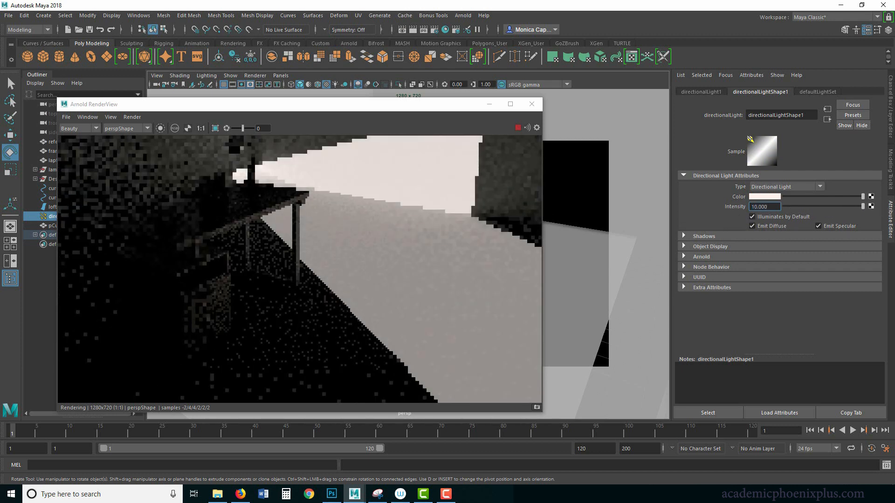
pyautogui.doubleClick(777, 207)
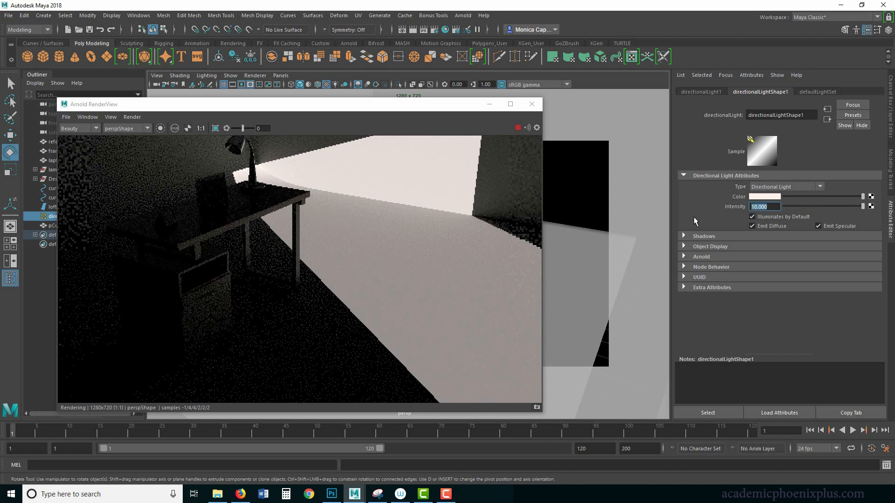
pyautogui.write('1')
pyautogui.press('Return')
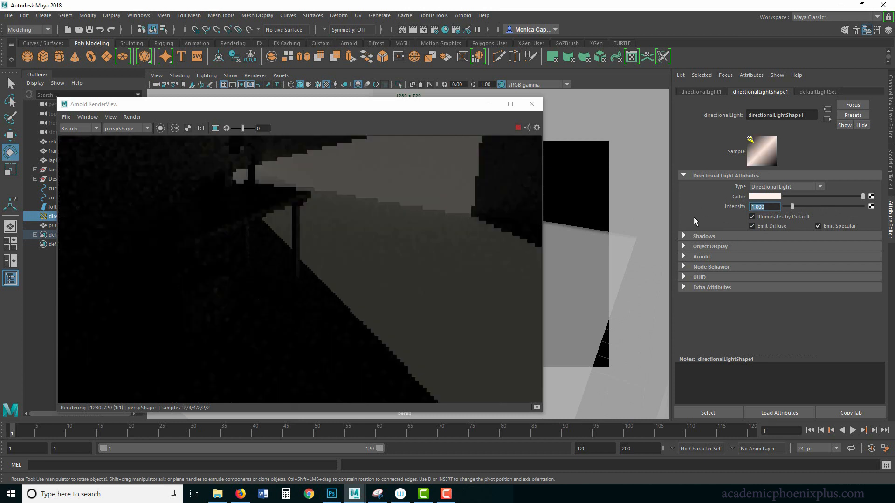
# - Switch the directional light's Illuminates by Default option off and back on
pyautogui.click(778, 217)
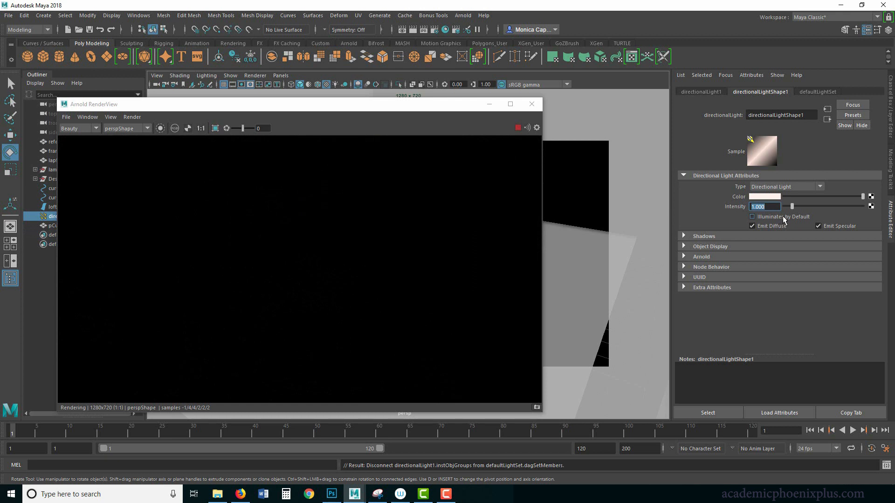
pyautogui.click(782, 216)
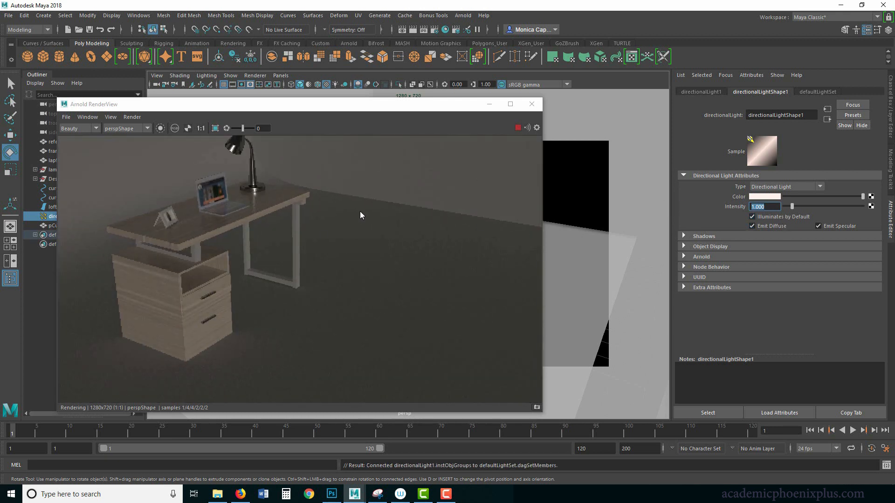
# - Close the Arnold RenderView and start a fresh Arnold render of the scene
pyautogui.click(533, 103)
pyautogui.click(462, 17)
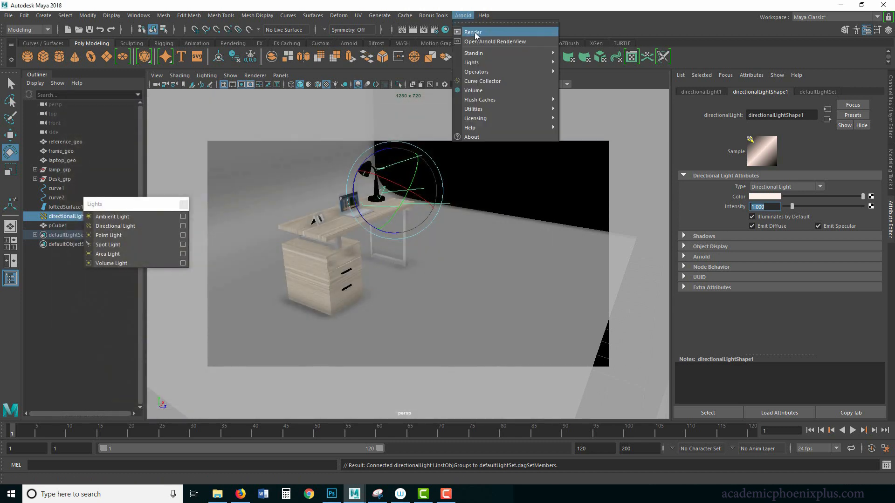
pyautogui.click(474, 33)
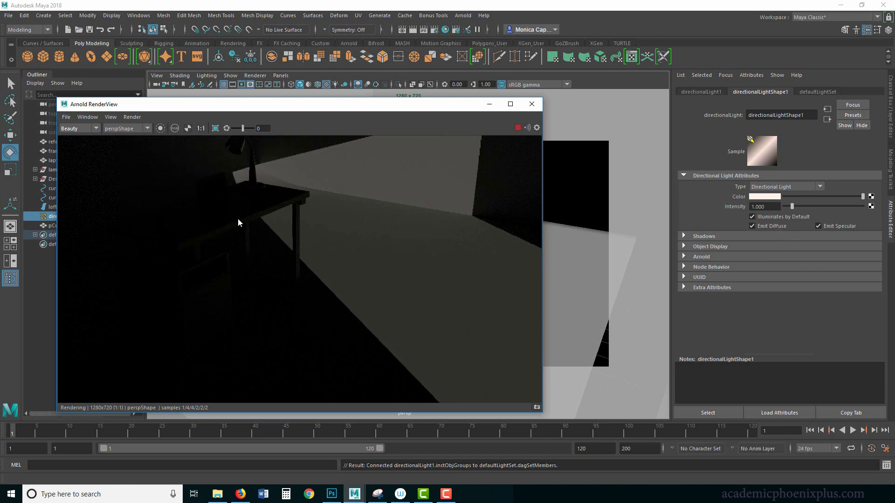
# - Move the Arnold RenderView aside and rotate the directional light about -20°, 16°, 9° while the render updates
pyautogui.moveTo(421, 107); pyautogui.dragTo(220, 120)
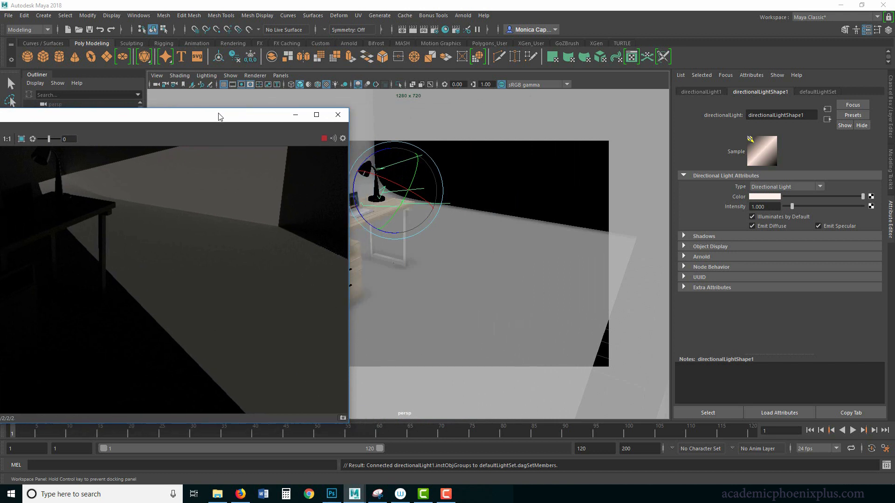
pyautogui.click(411, 205)
pyautogui.moveTo(411, 205); pyautogui.dragTo(441, 178)
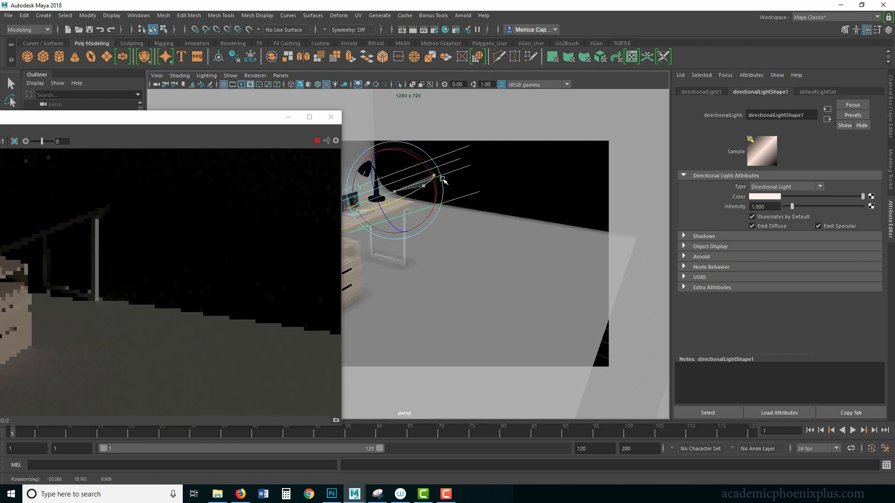
# - Reposition the Arnold RenderView over the viewport and switch the directional light's Emit Diffuse option off and back on
pyautogui.moveTo(209, 120); pyautogui.dragTo(349, 211)
pyautogui.moveTo(424, 185); pyautogui.dragTo(374, 136)
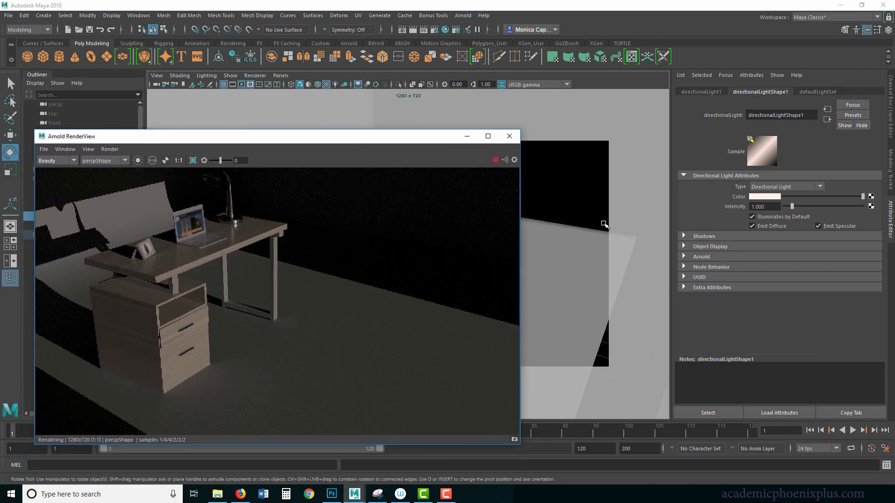
pyautogui.click(758, 229)
pyautogui.click(771, 228)
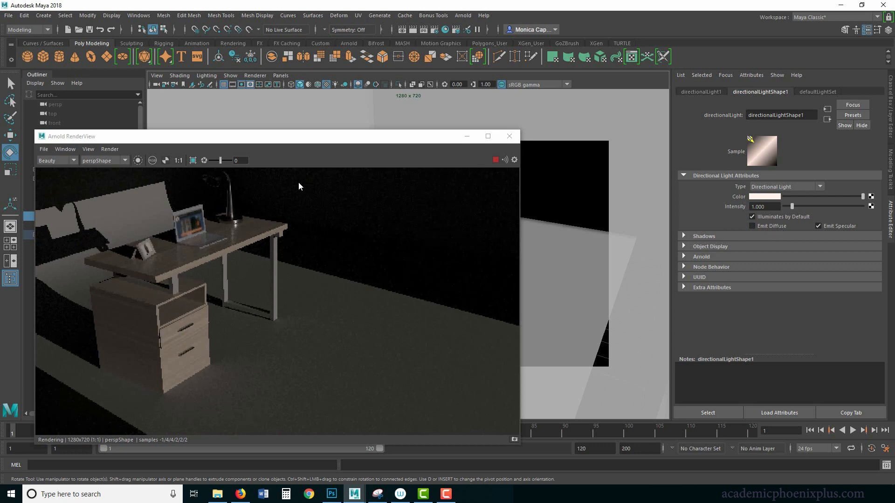
pyautogui.click(776, 226)
# - Expand the directional light's Arnold attributes, enable Use Color Temperature and set the temperature to 6459
pyautogui.click(699, 257)
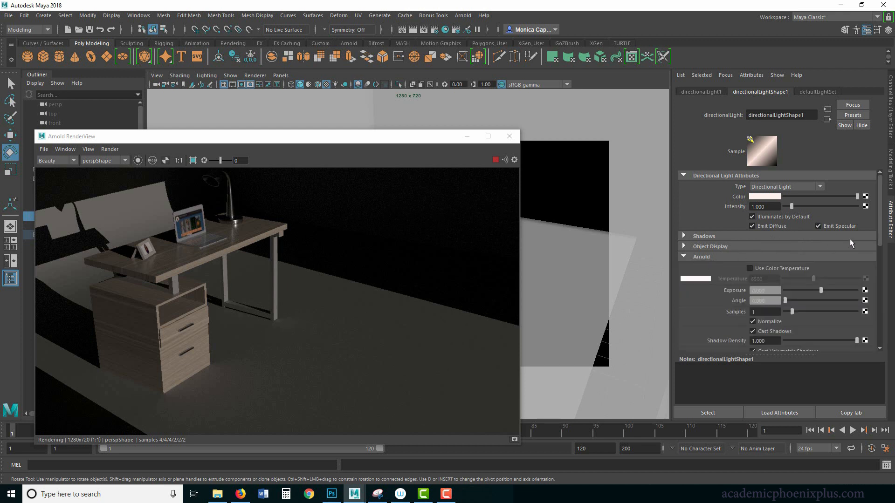
pyautogui.moveTo(879, 233); pyautogui.dragTo(879, 258)
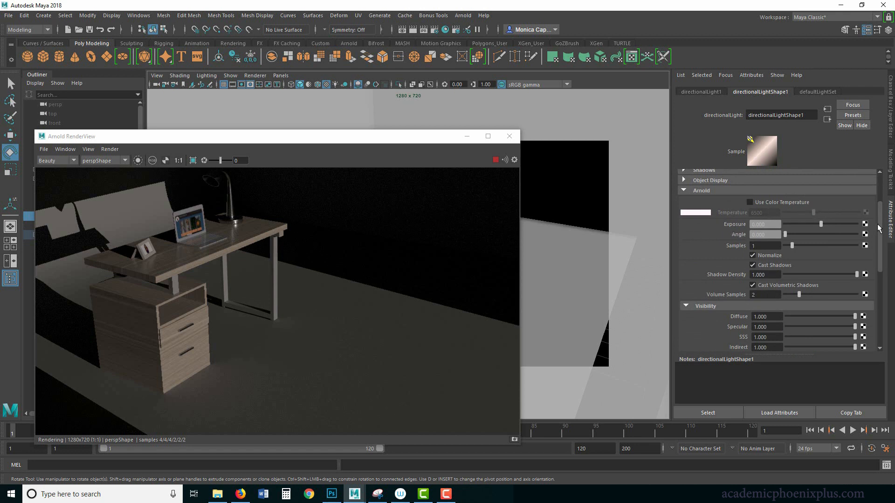
pyautogui.moveTo(878, 225); pyautogui.dragTo(881, 229)
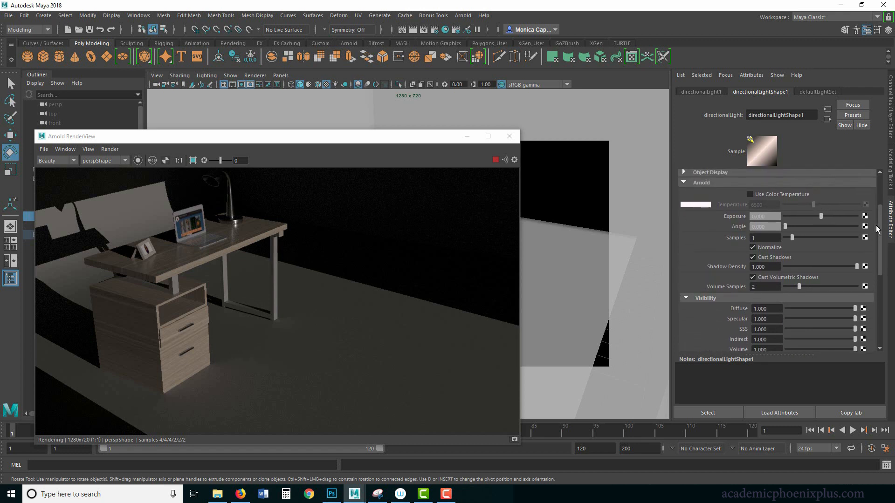
pyautogui.click(781, 193)
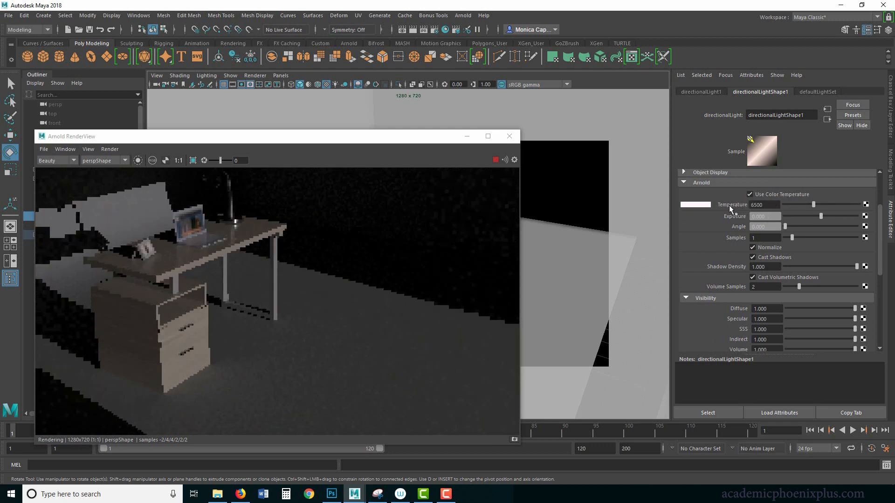
pyautogui.doubleClick(757, 205)
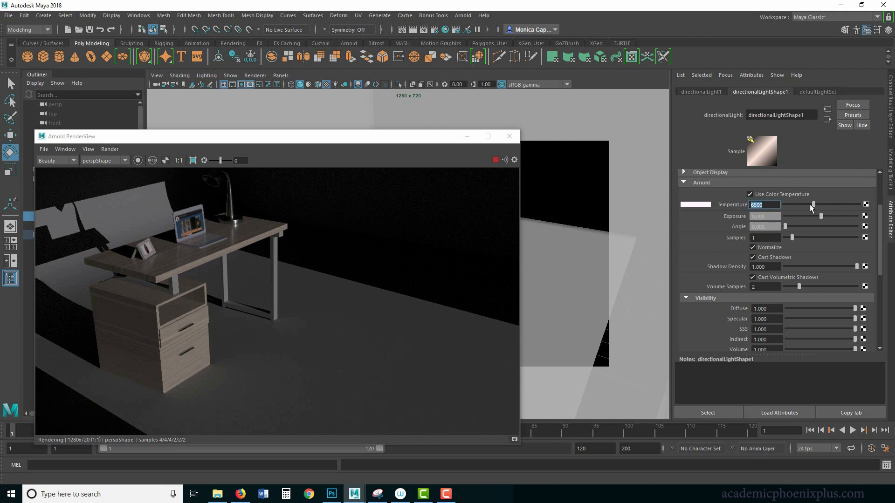
pyautogui.moveTo(814, 204); pyautogui.dragTo(746, 207)
# - Change the directional light's color to magenta with color temperature still enabled
pyautogui.scroll(3, 871, 214)
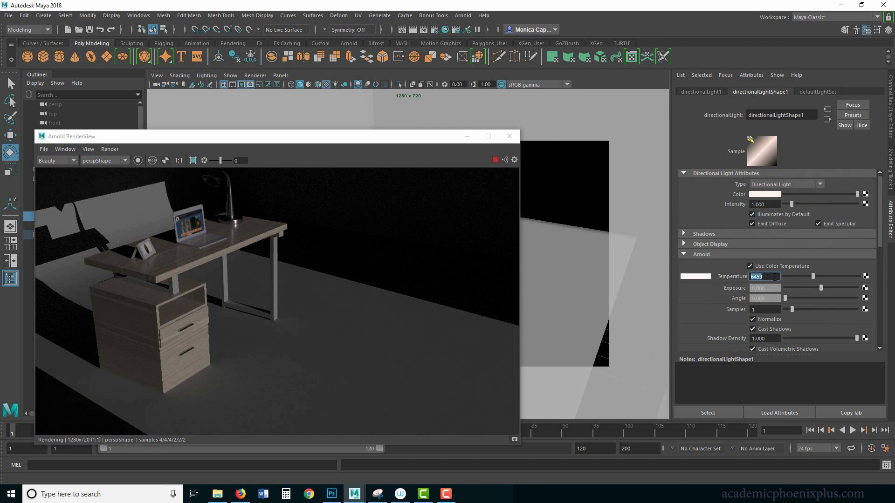
pyautogui.click(766, 195)
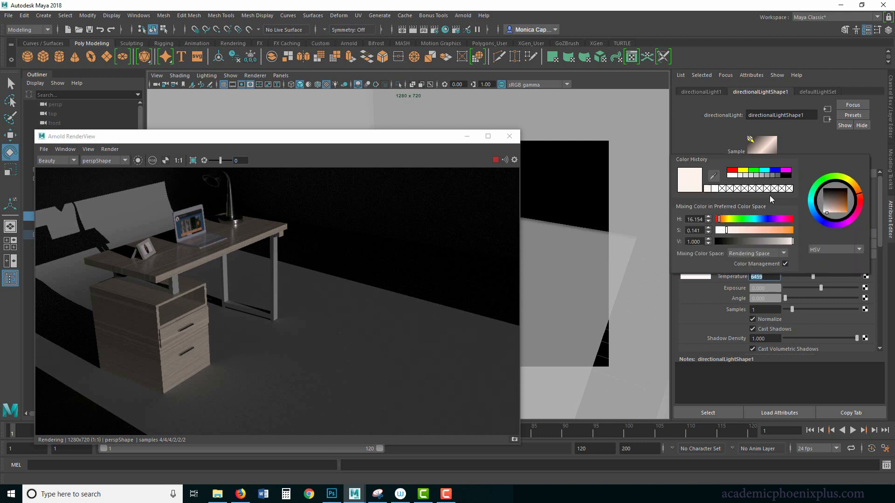
pyautogui.click(776, 170)
pyautogui.click(785, 171)
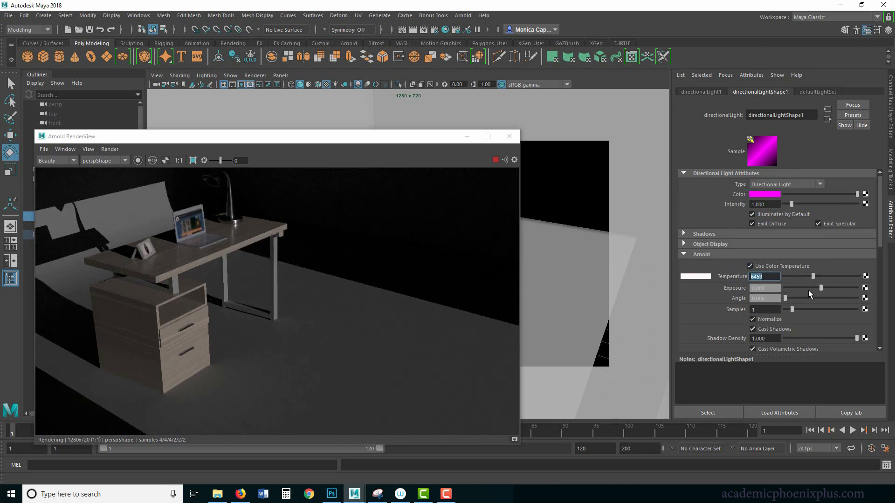
# - Test a changed exposure and a wide angle on the directional light, and return both values to 0
pyautogui.moveTo(823, 289); pyautogui.dragTo(834, 287)
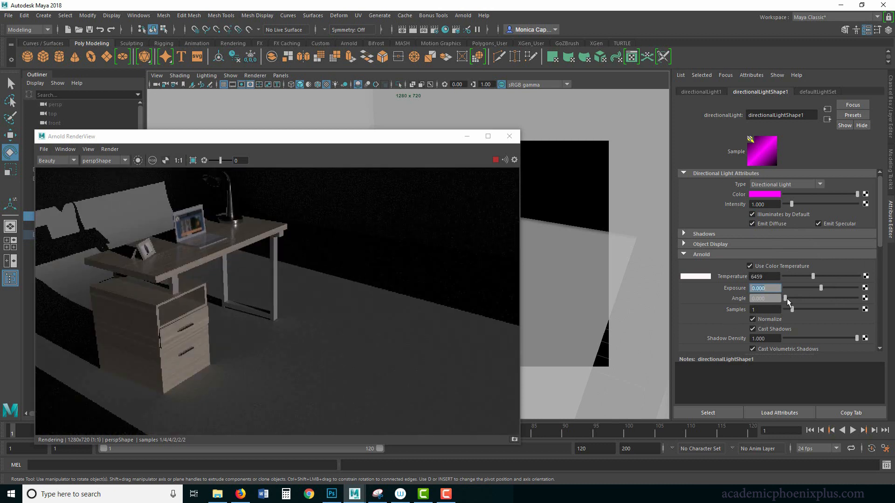
pyautogui.moveTo(787, 298); pyautogui.dragTo(820, 301)
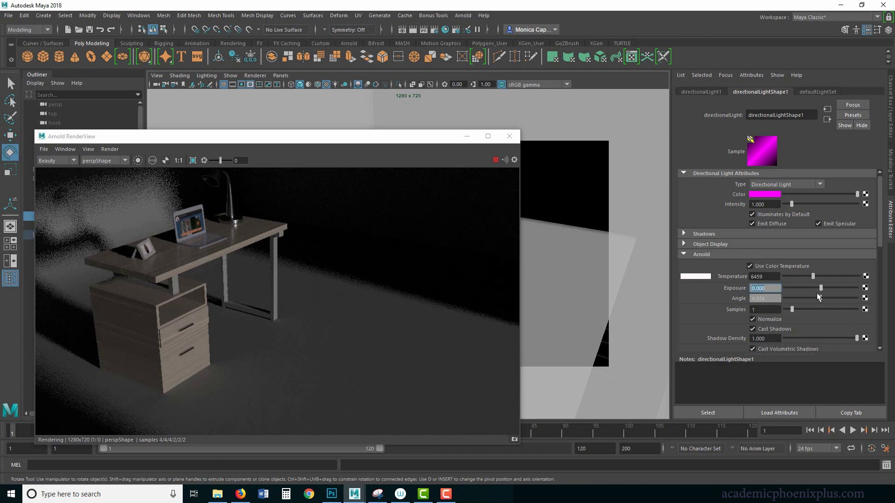
pyautogui.moveTo(818, 297); pyautogui.dragTo(767, 300)
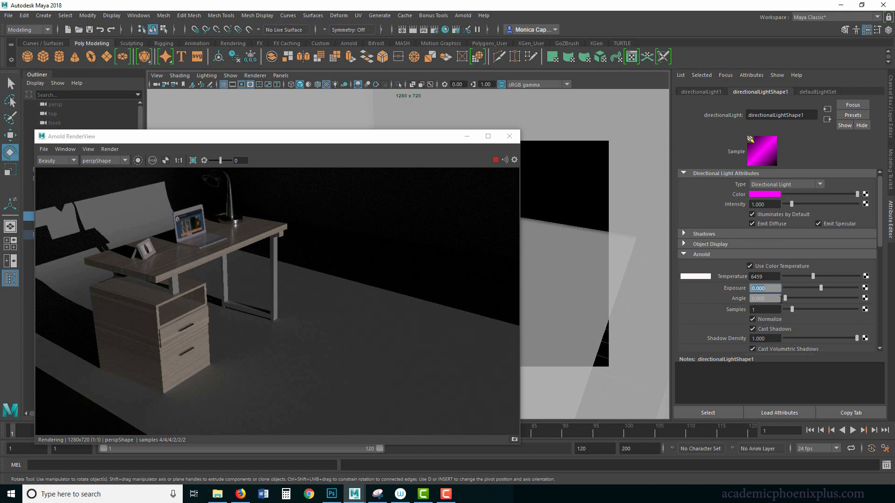
# - Widen the directional light's angle to about 3.42 and lower its color temperature to 3818
pyautogui.moveTo(785, 299); pyautogui.dragTo(790, 300)
pyautogui.moveTo(790, 302); pyautogui.dragTo(792, 303)
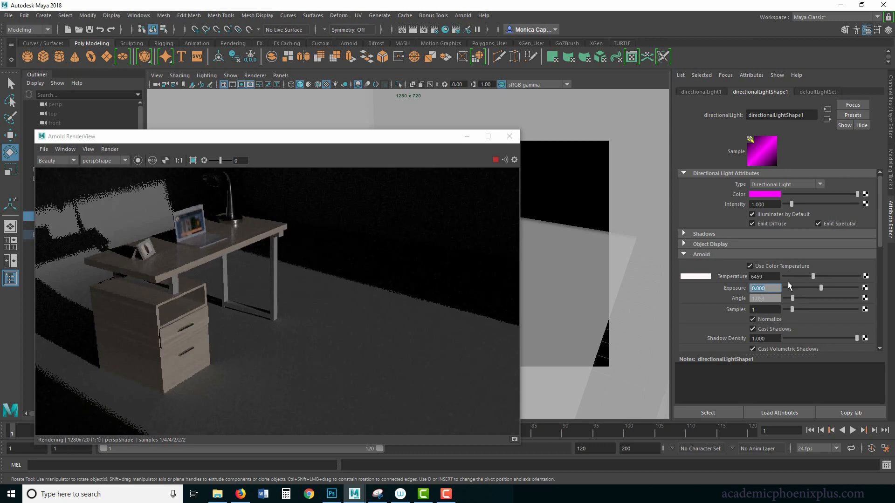
pyautogui.moveTo(811, 276); pyautogui.dragTo(795, 298)
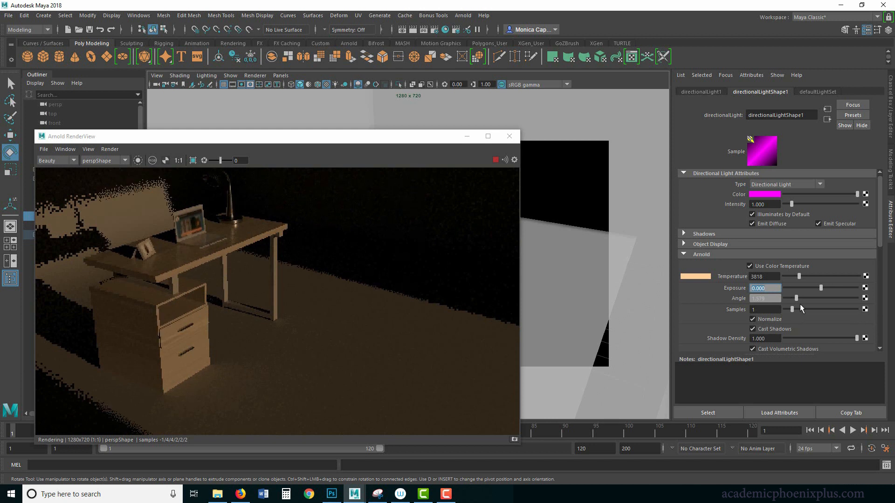
pyautogui.moveTo(797, 299); pyautogui.dragTo(809, 297)
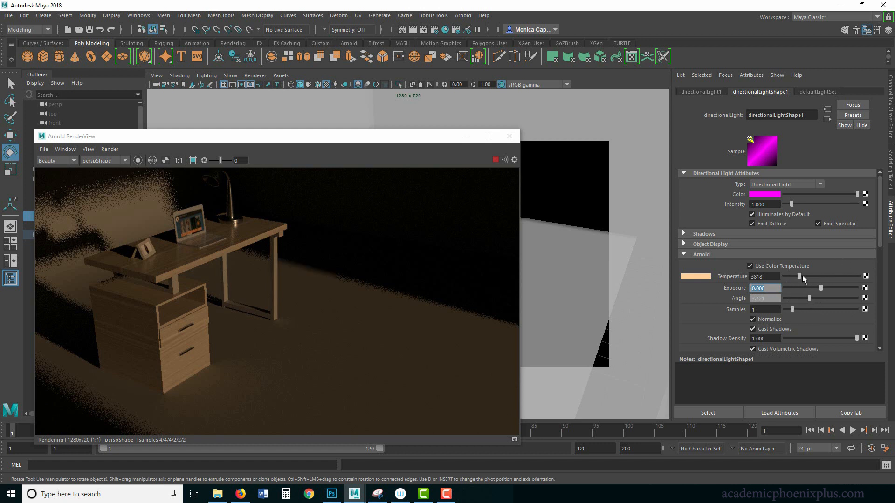
# - Raise the light's exposure to about 2 and intensity to 1.039, trying different temperatures and angles before settling on 3994 and about 3.42
pyautogui.moveTo(801, 275); pyautogui.dragTo(835, 289)
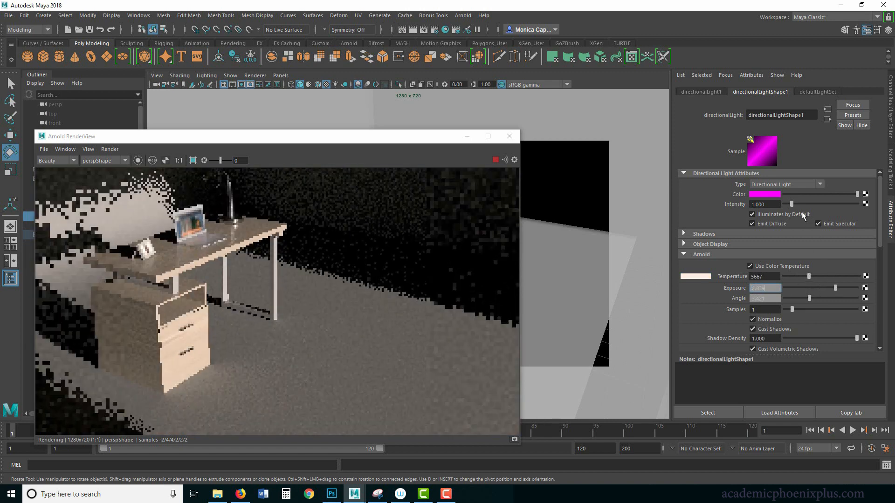
pyautogui.moveTo(791, 204); pyautogui.dragTo(791, 204)
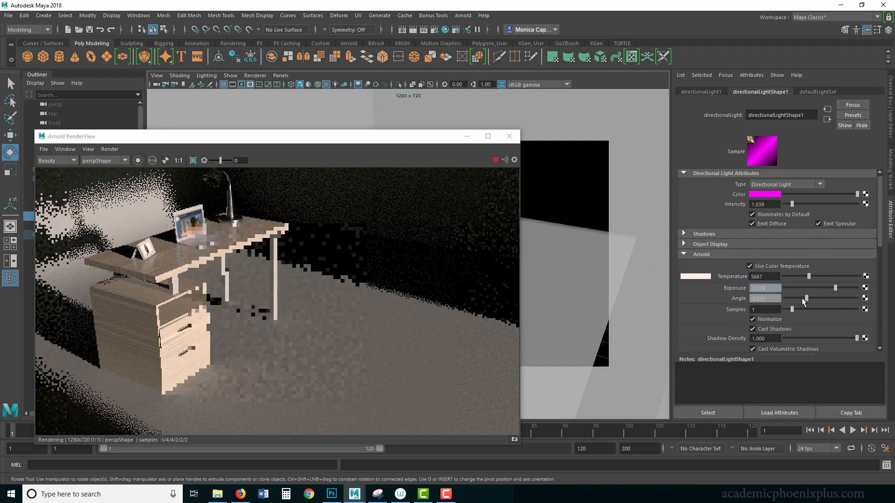
pyautogui.moveTo(801, 298); pyautogui.dragTo(793, 297)
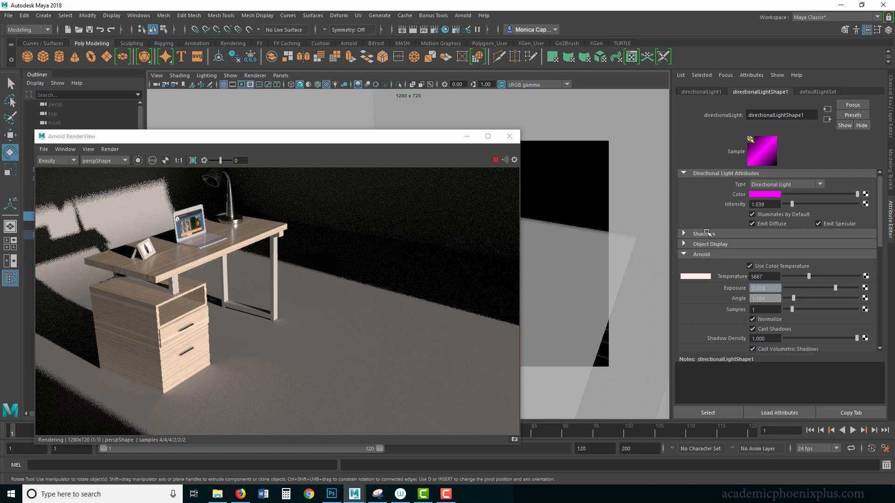
pyautogui.moveTo(809, 276); pyautogui.dragTo(809, 295)
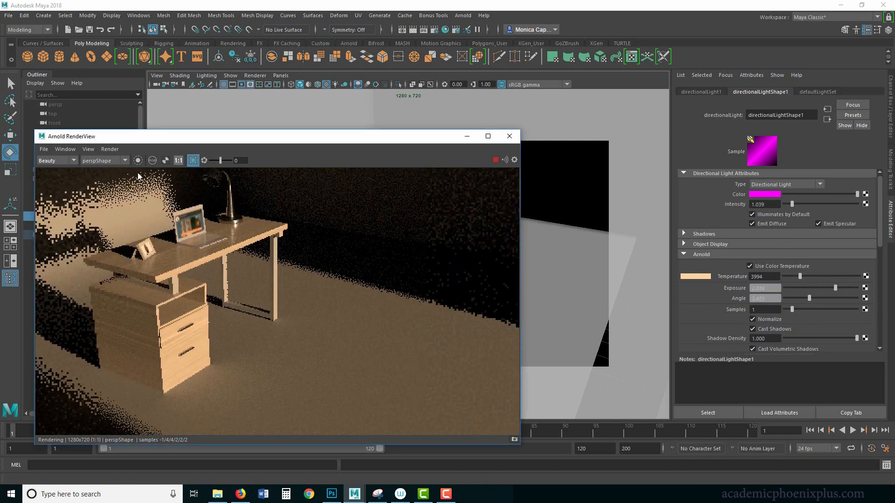
# - Limit the Arnold render to a region around the lit wall patch behind the laptop and set the light's Samples to 3
pyautogui.moveTo(86, 178); pyautogui.dragTo(203, 240)
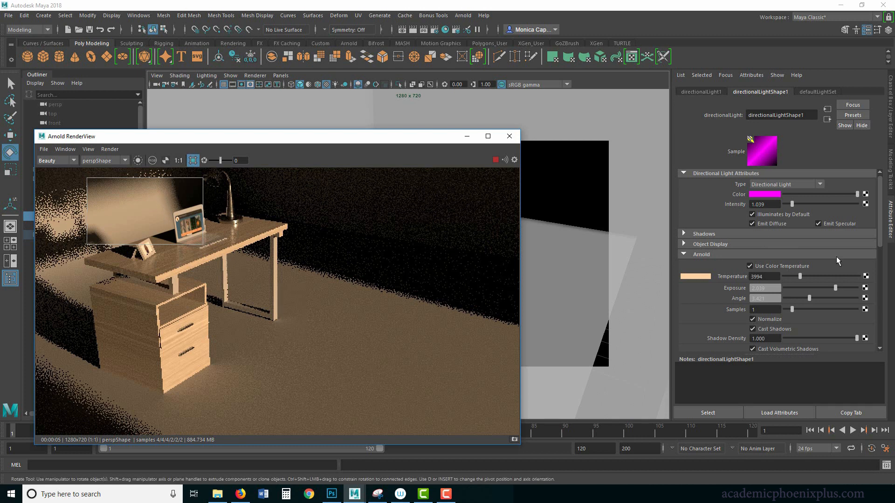
pyautogui.click(773, 310)
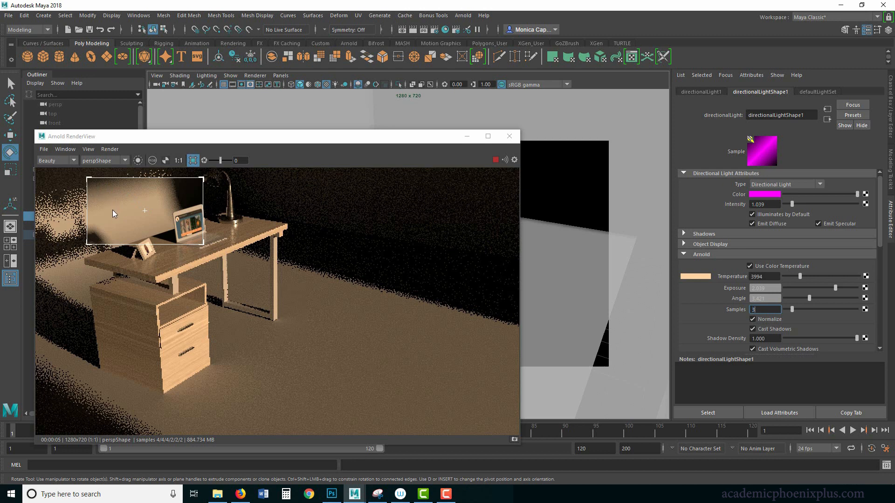
pyautogui.click(127, 223)
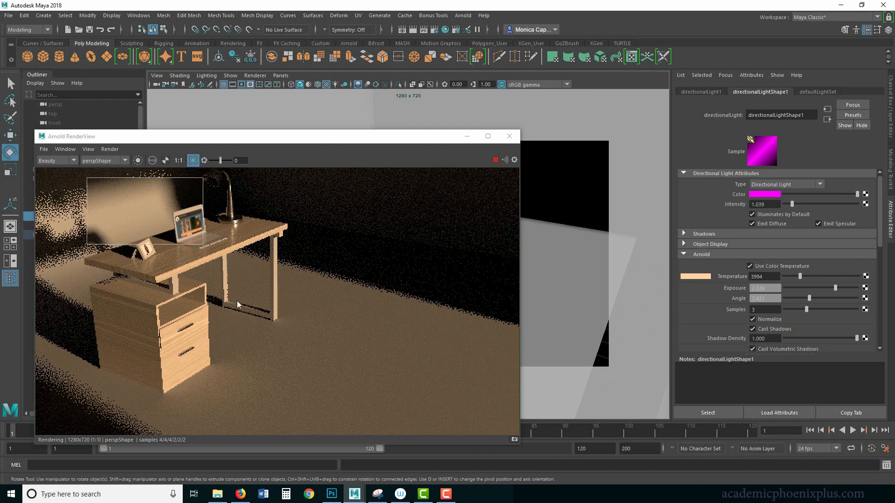
pyautogui.click(102, 189)
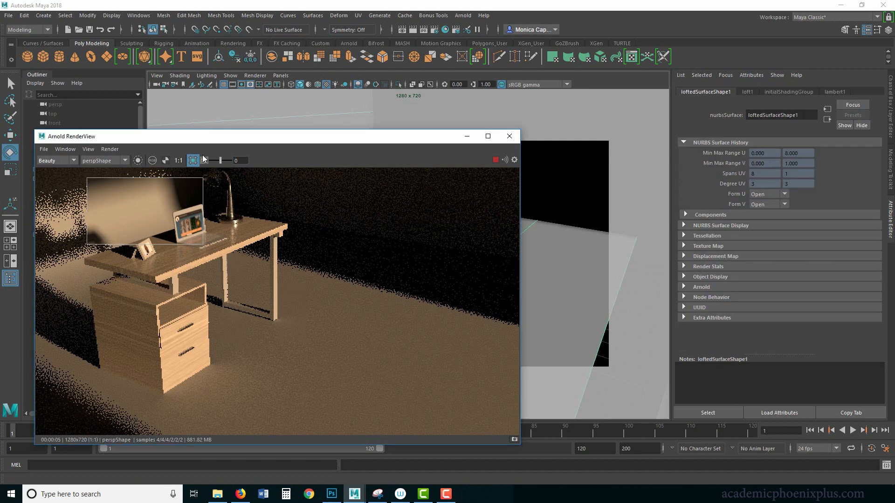
# - Move the Arnold RenderView off the Outliner and reselect the directional light
pyautogui.moveTo(209, 141); pyautogui.dragTo(283, 140)
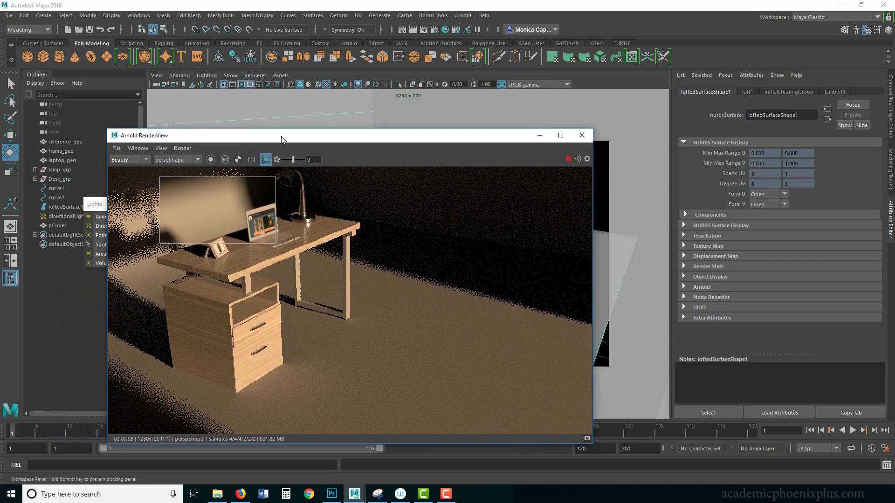
pyautogui.click(60, 216)
pyautogui.moveTo(339, 135); pyautogui.dragTo(292, 127)
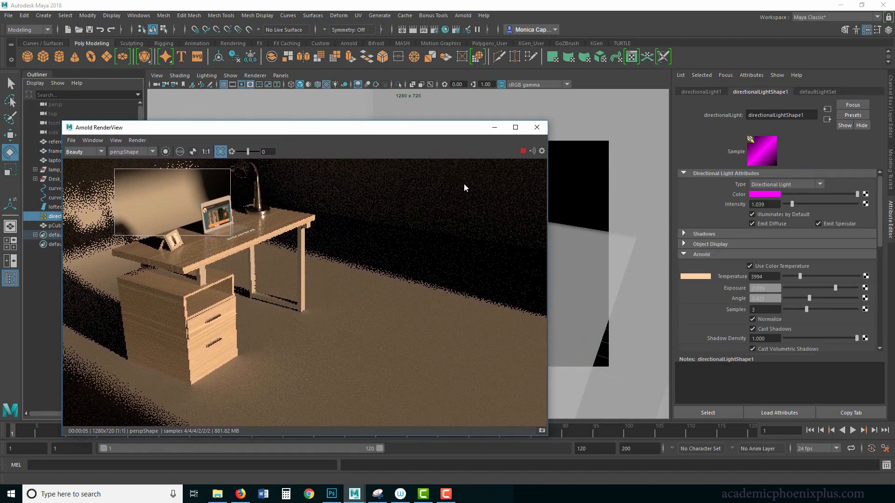
# - Test the directional light's Samples at 12 and set the value back to 3
pyautogui.click(765, 310)
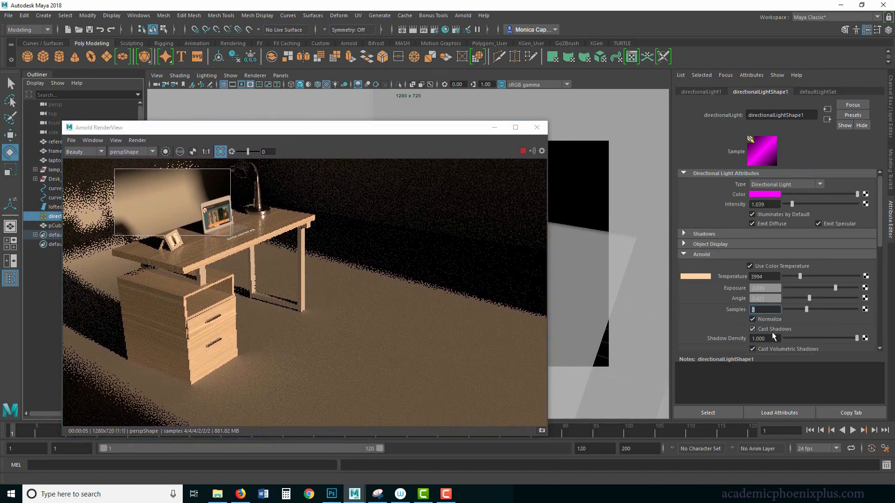
pyautogui.write('12')
pyautogui.press('Return')
pyautogui.write('3')
pyautogui.press('Return')
# - Compare the render with the light's Normalize option off and back on, and turn off the crop region to render the full frame
pyautogui.moveTo(143, 188)
pyautogui.click(752, 319)
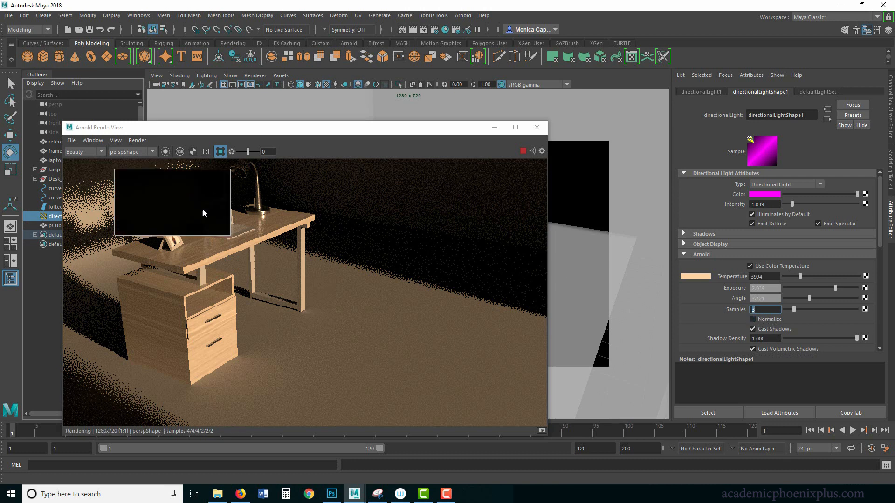
pyautogui.click(222, 152)
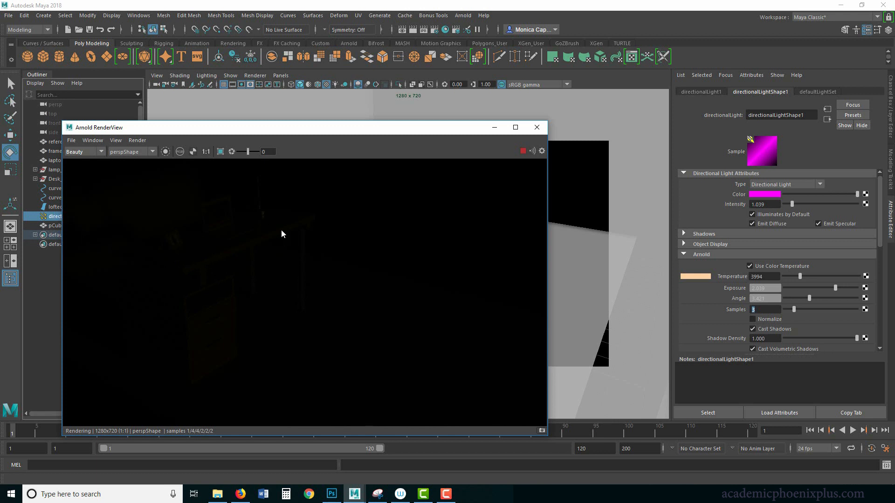
pyautogui.click(752, 319)
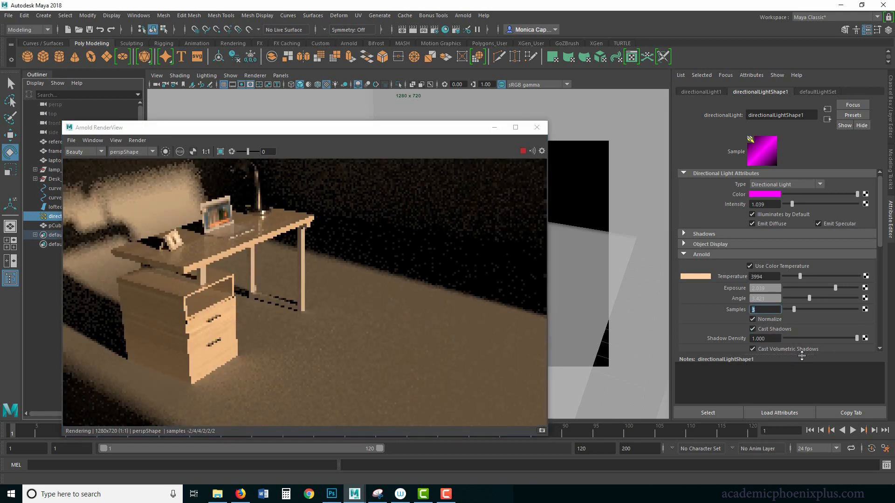
# - Switch the directional light's Cast Shadows option off and back on, reselecting the light in between
pyautogui.click(784, 329)
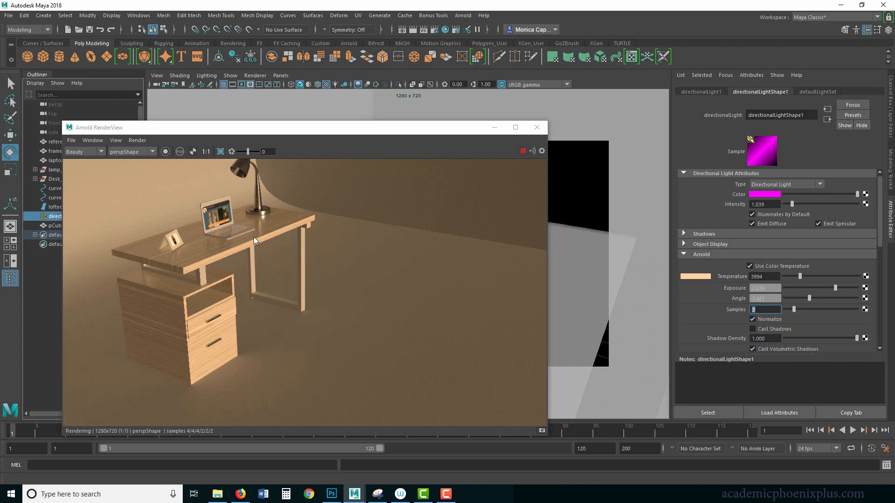
pyautogui.click(582, 186)
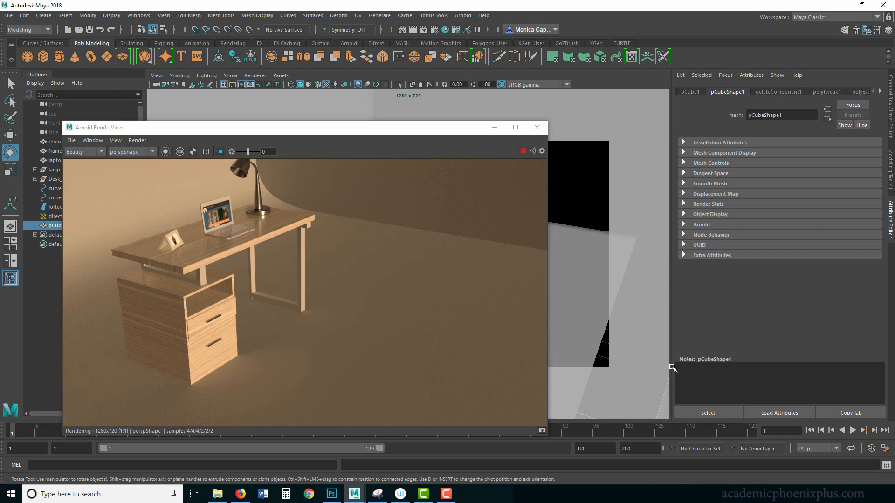
pyautogui.click(52, 217)
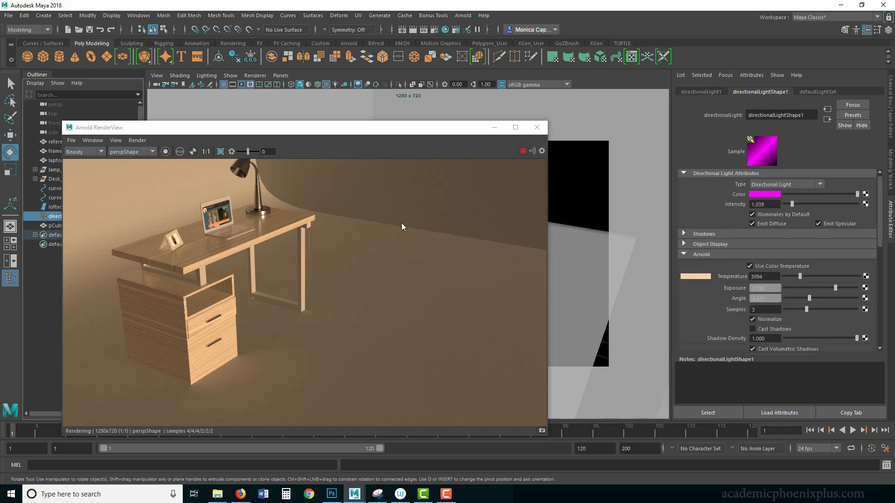
pyautogui.click(776, 329)
# - Test the directional light's Shadow Density at about 0.56 and restore it to 1
pyautogui.moveTo(880, 243); pyautogui.dragTo(824, 257)
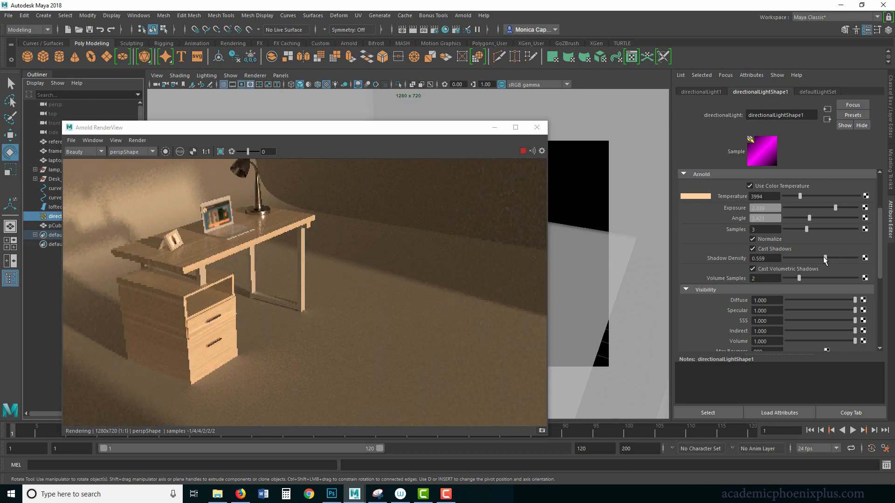
pyautogui.moveTo(819, 258); pyautogui.dragTo(859, 259)
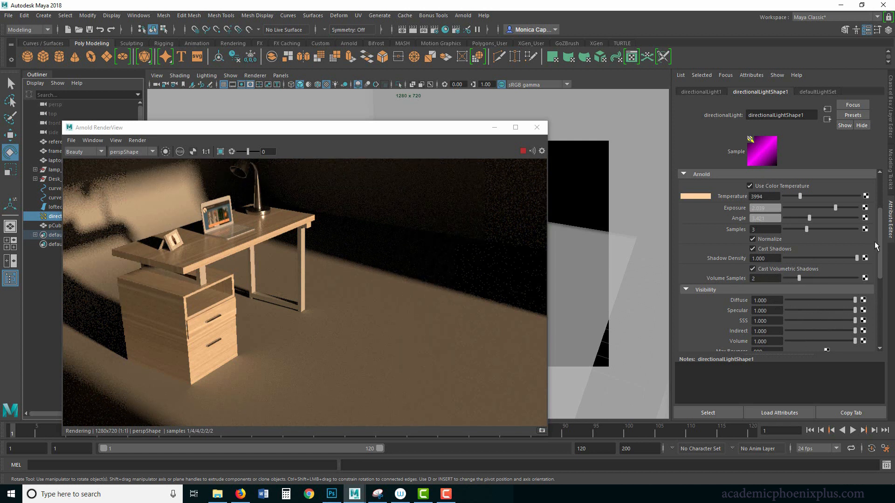
# - Examine the directional light's Arnold Visibility settings and AOV Light Group, comparing them with its main light attributes
pyautogui.scroll(-3, 881, 247)
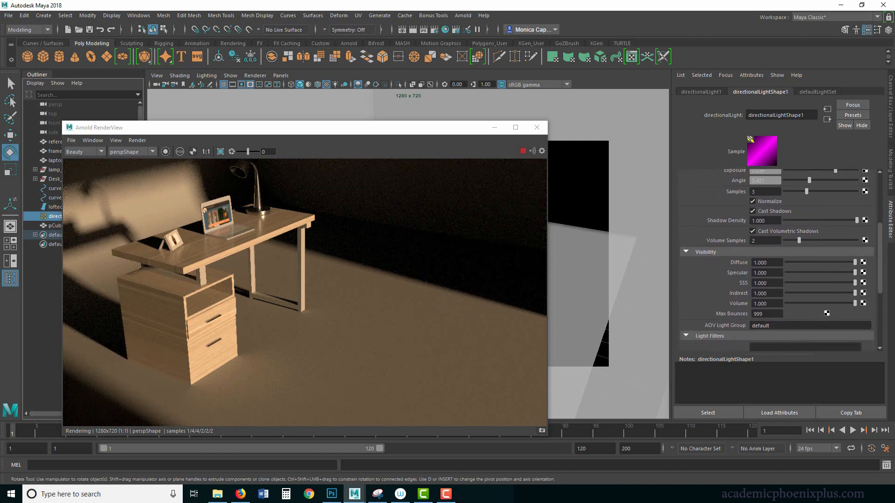
pyautogui.scroll(-1, 881, 242)
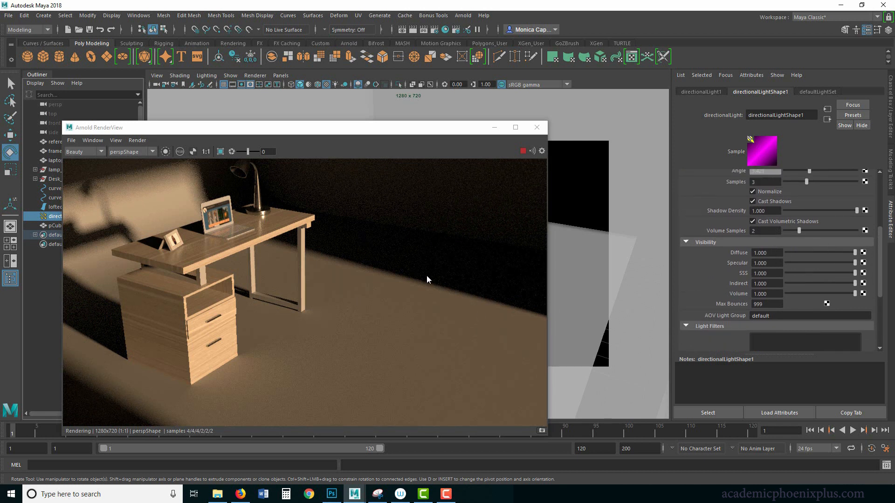
pyautogui.click(768, 252)
pyautogui.click(704, 244)
pyautogui.click(701, 243)
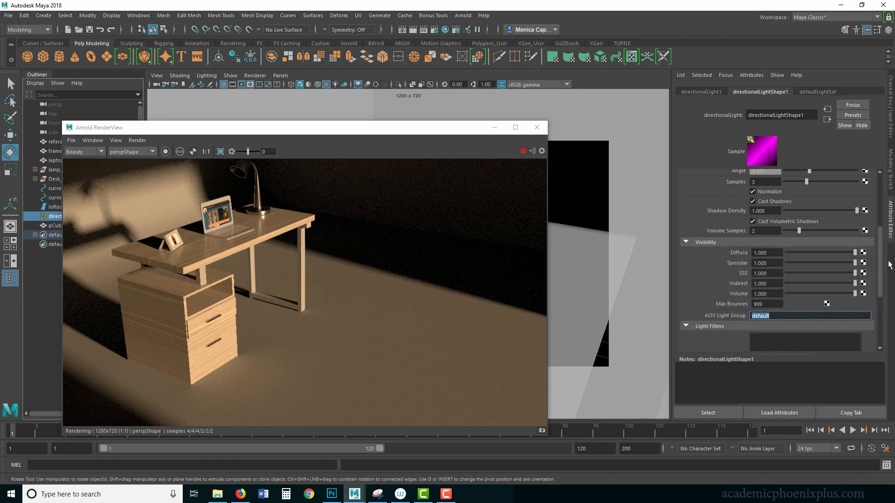
pyautogui.moveTo(879, 260); pyautogui.dragTo(875, 195)
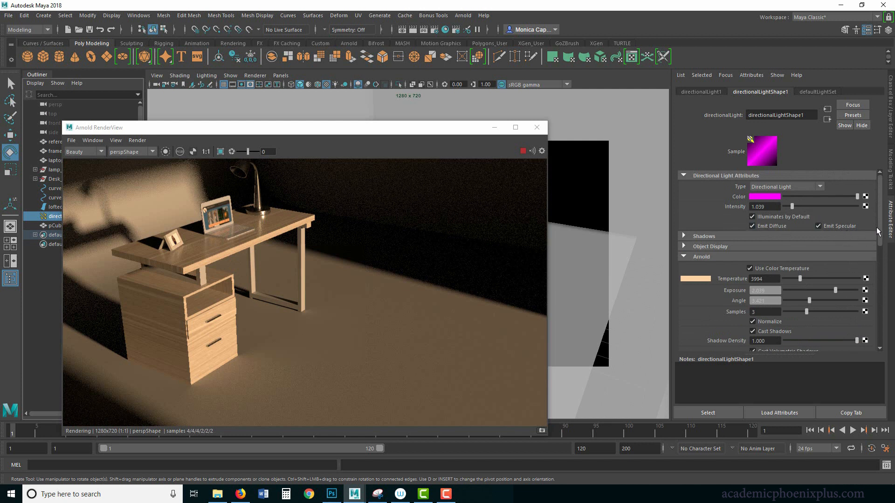
pyautogui.moveTo(880, 232); pyautogui.dragTo(874, 281)
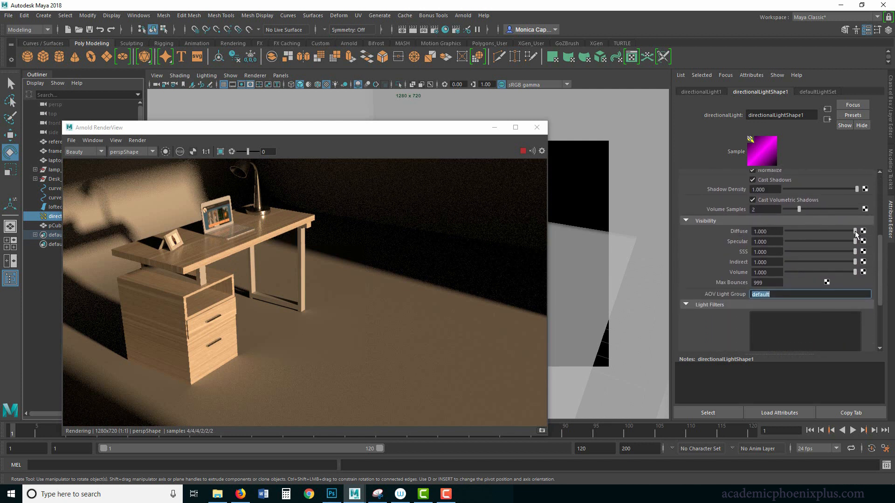
# - Test the directional light's Diffuse and Specular visibility at 0 in the render, restoring each to 1
pyautogui.moveTo(854, 231); pyautogui.dragTo(770, 235)
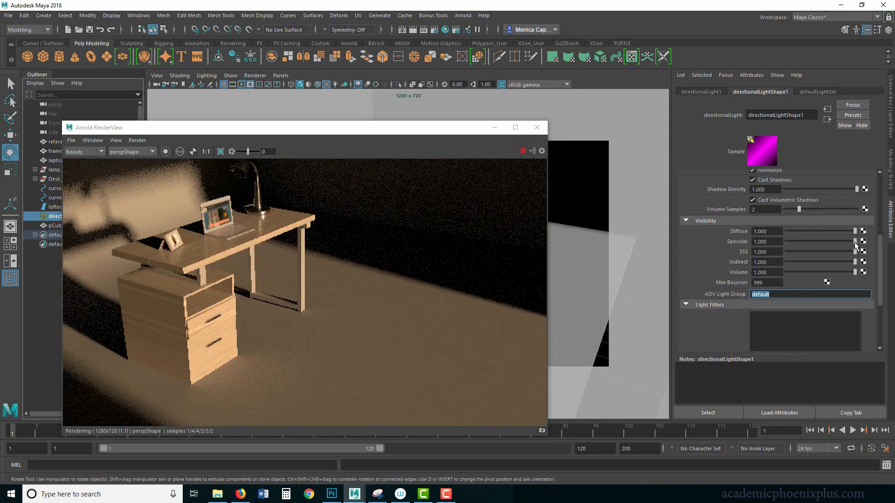
pyautogui.moveTo(854, 241); pyautogui.dragTo(776, 243)
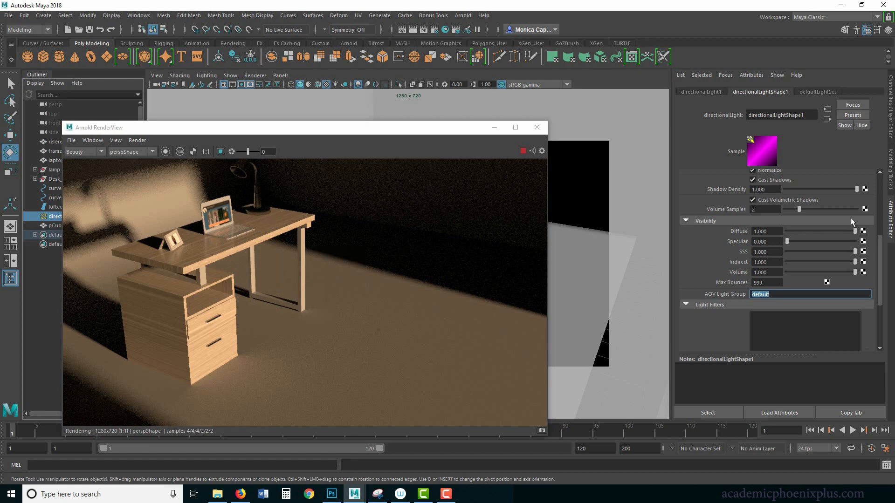
pyautogui.moveTo(788, 242); pyautogui.dragTo(751, 227)
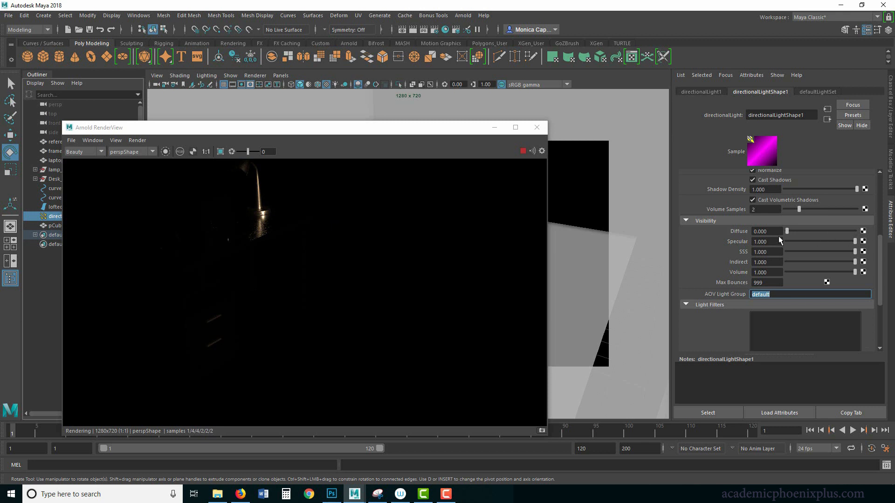
pyautogui.moveTo(791, 231); pyautogui.dragTo(734, 225)
pyautogui.moveTo(790, 231); pyautogui.dragTo(855, 231)
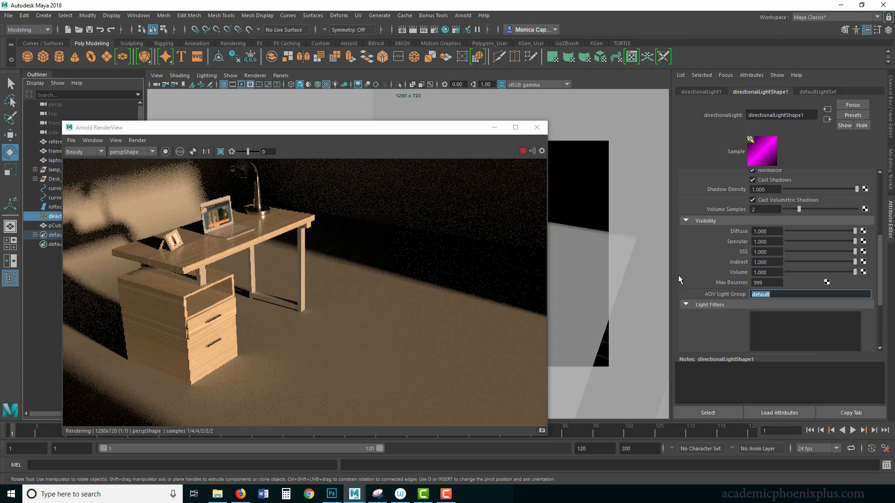
# - Compare the render with the directional light's Indirect visibility at 0 and at 1, leaving it at 1
pyautogui.press('Tab')
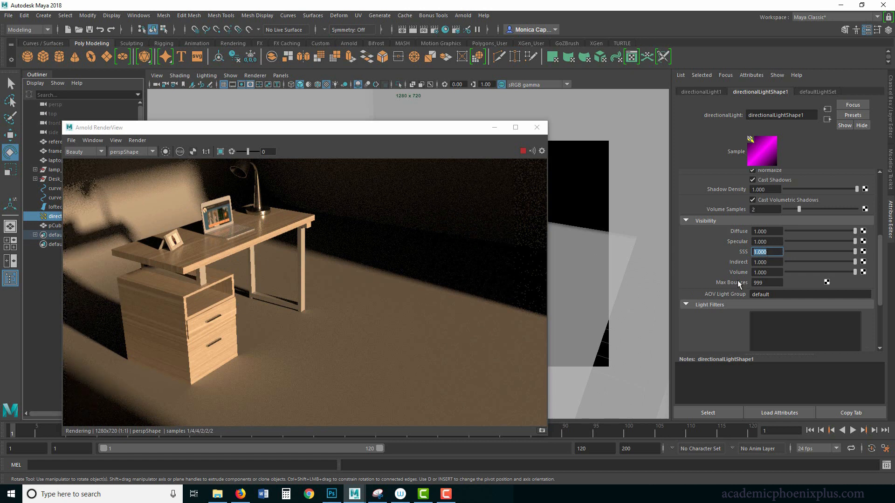
pyautogui.press('Tab')
pyautogui.moveTo(854, 262); pyautogui.dragTo(736, 263)
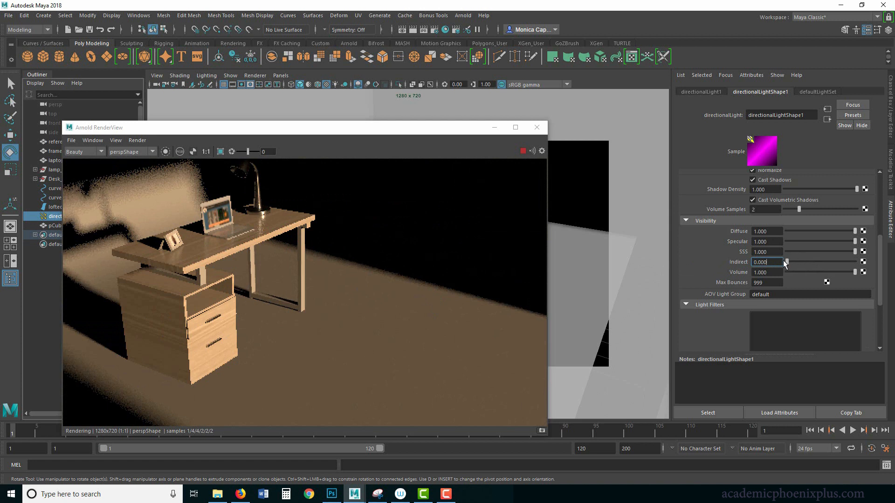
pyautogui.moveTo(786, 262); pyautogui.dragTo(858, 262)
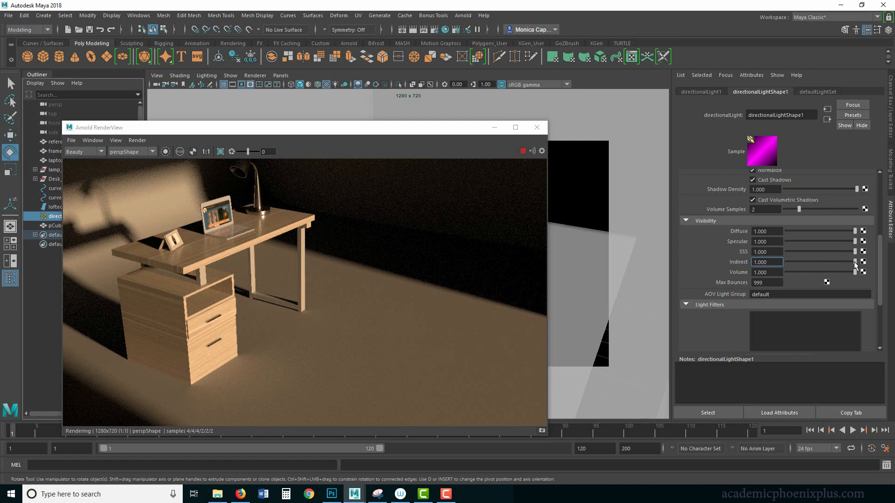
pyautogui.moveTo(854, 263); pyautogui.dragTo(739, 265)
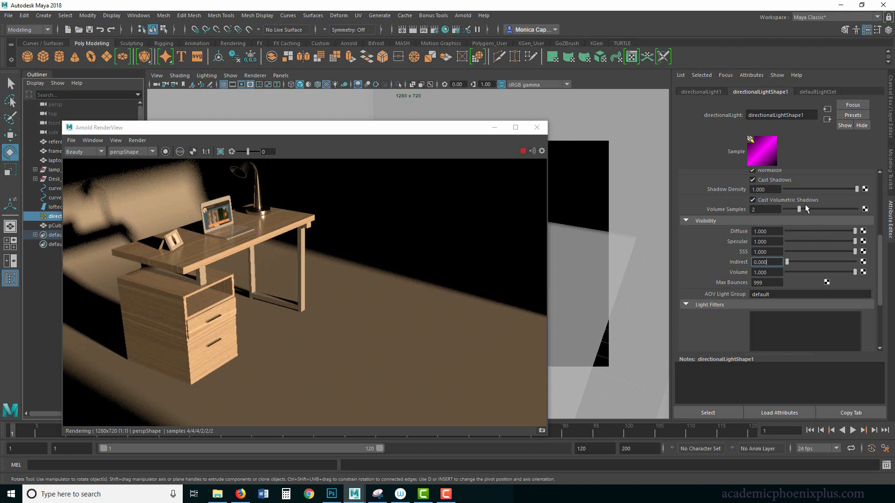
pyautogui.moveTo(788, 262); pyautogui.dragTo(581, 274)
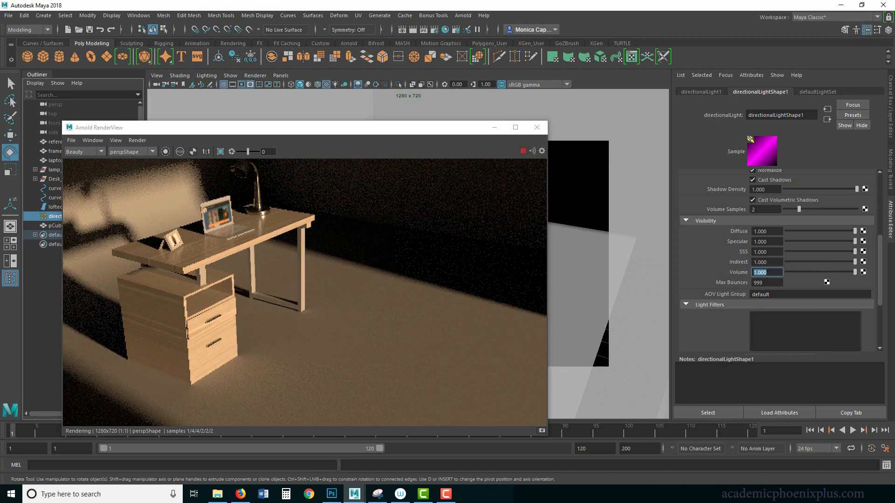
# - Review the directional light's main attributes, minimize the Arnold RenderView, and select pCube1 in the scene
pyautogui.moveTo(880, 271); pyautogui.dragTo(877, 226)
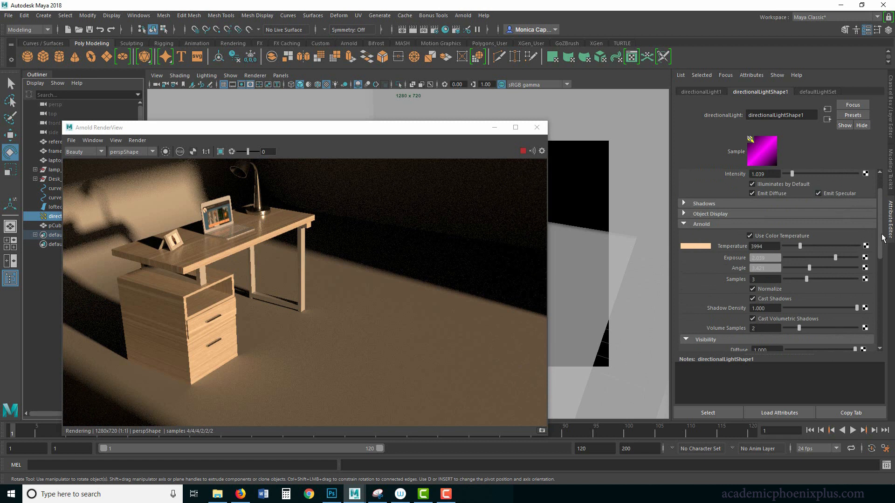
pyautogui.moveTo(879, 238); pyautogui.dragTo(880, 204)
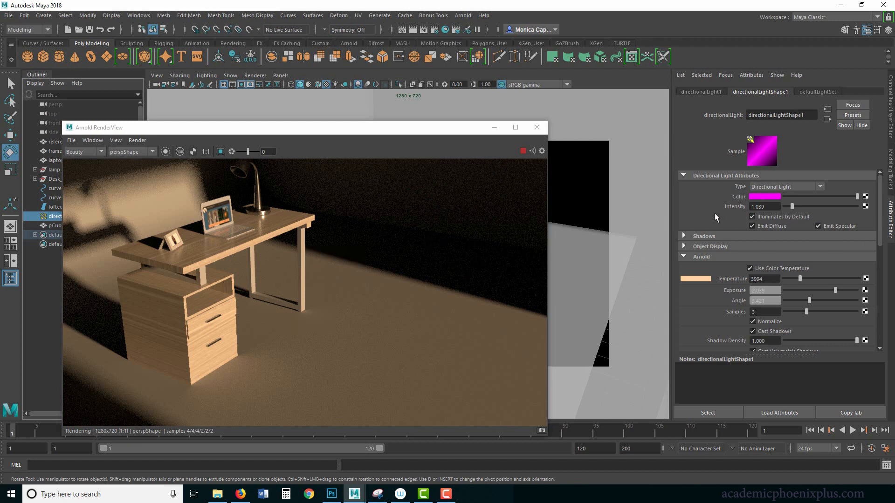
pyautogui.moveTo(880, 225); pyautogui.dragTo(886, 205)
pyautogui.click(494, 128)
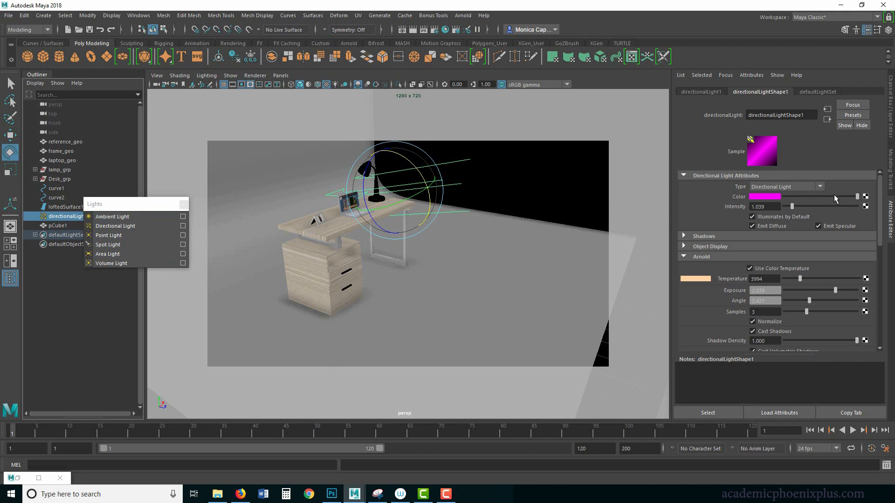
pyautogui.moveTo(879, 186)
pyautogui.mouseDown()
pyautogui.moveTo(870, 252)
pyautogui.moveTo(870, 199)
pyautogui.mouseUp()
pyautogui.click(349, 292)
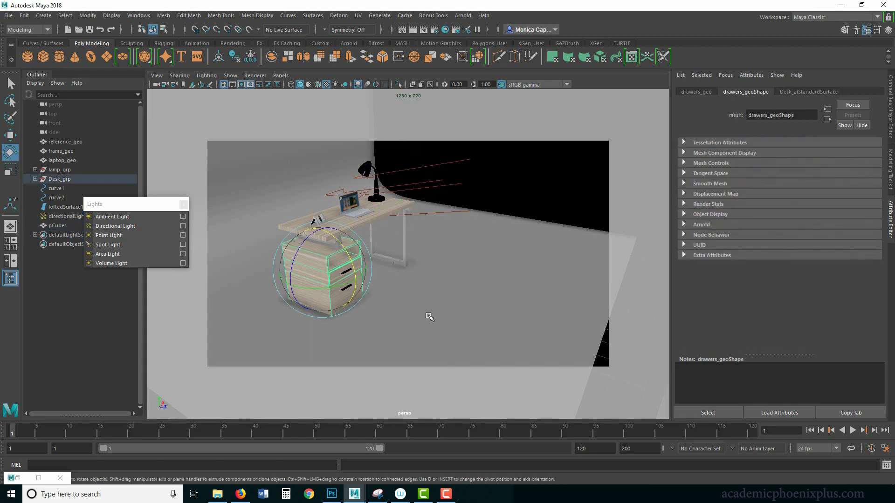
pyautogui.click(426, 310)
pyautogui.click(558, 205)
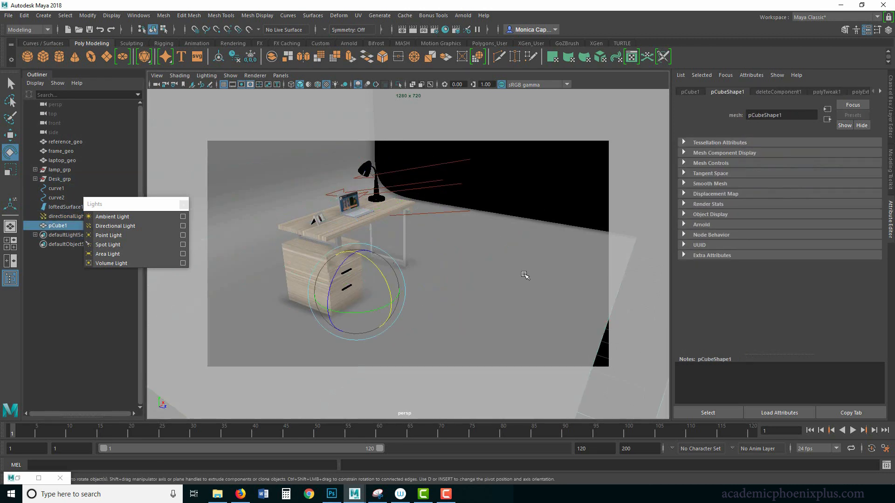